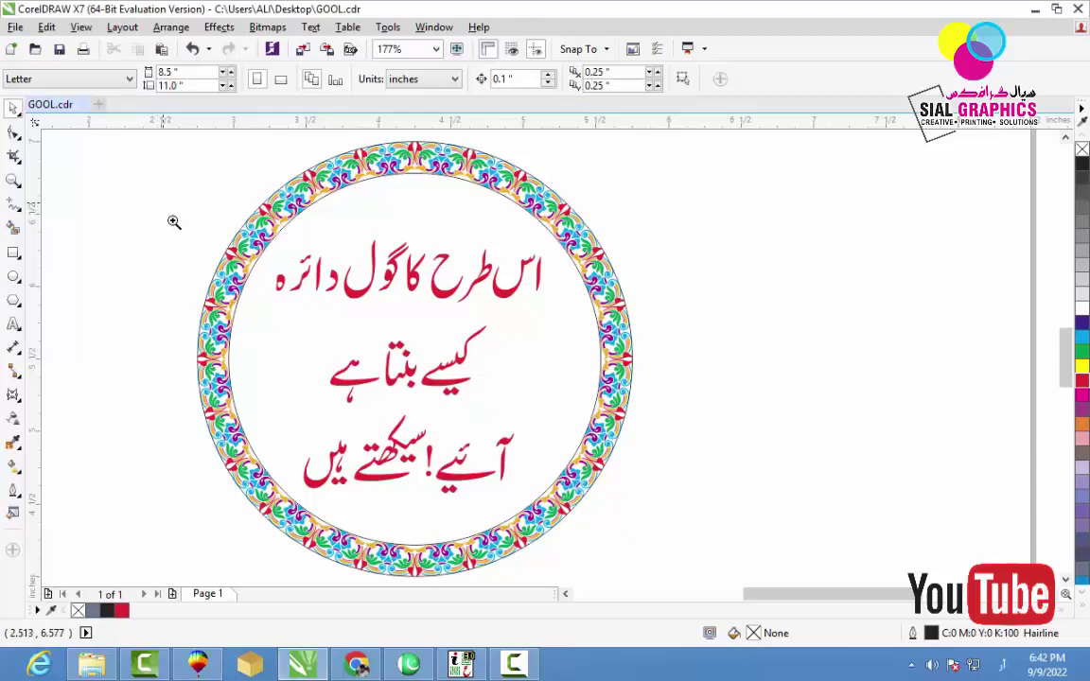
pyautogui.moveTo(163, 203); pyautogui.dragTo(579, 528)
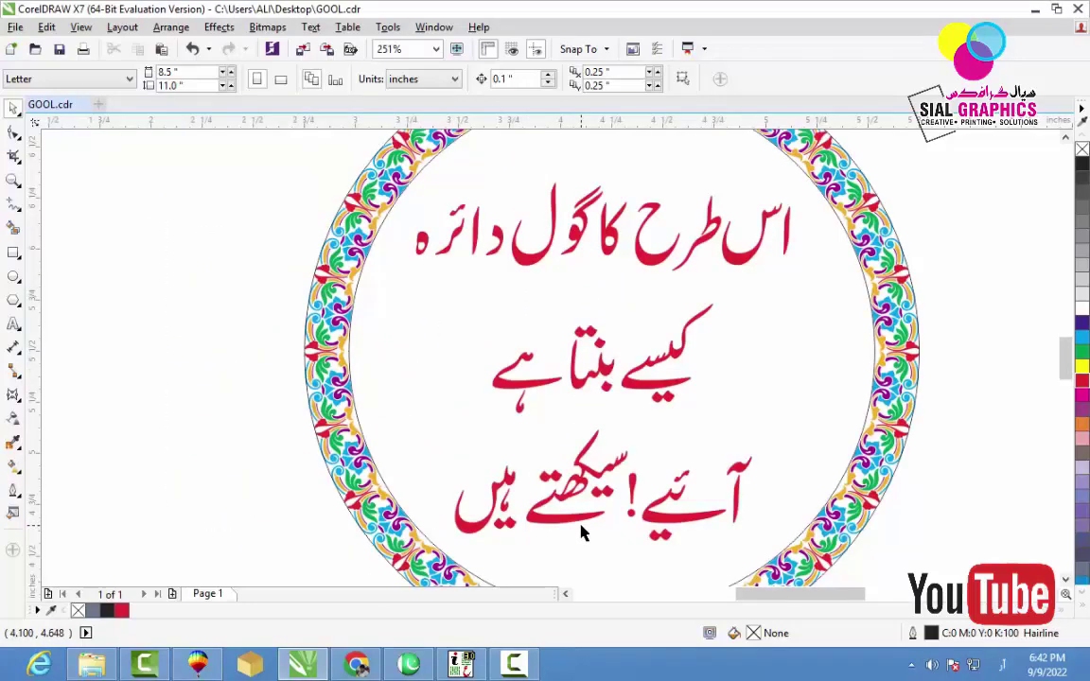
pyautogui.rightClick(582, 530)
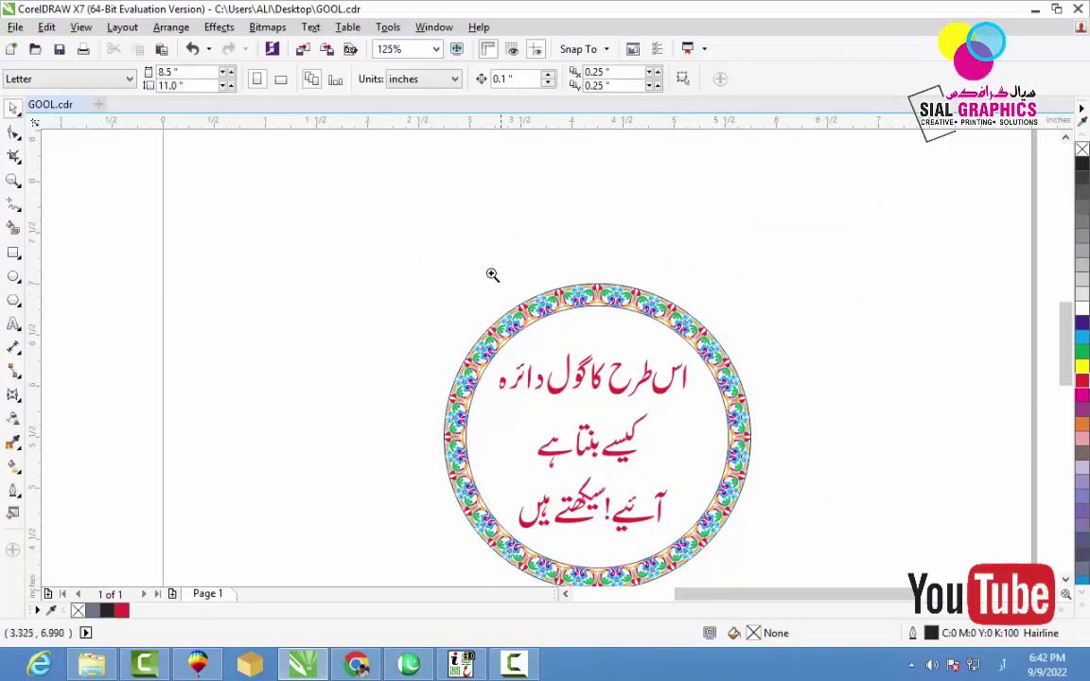
pyautogui.moveTo(389, 277); pyautogui.dragTo(767, 566)
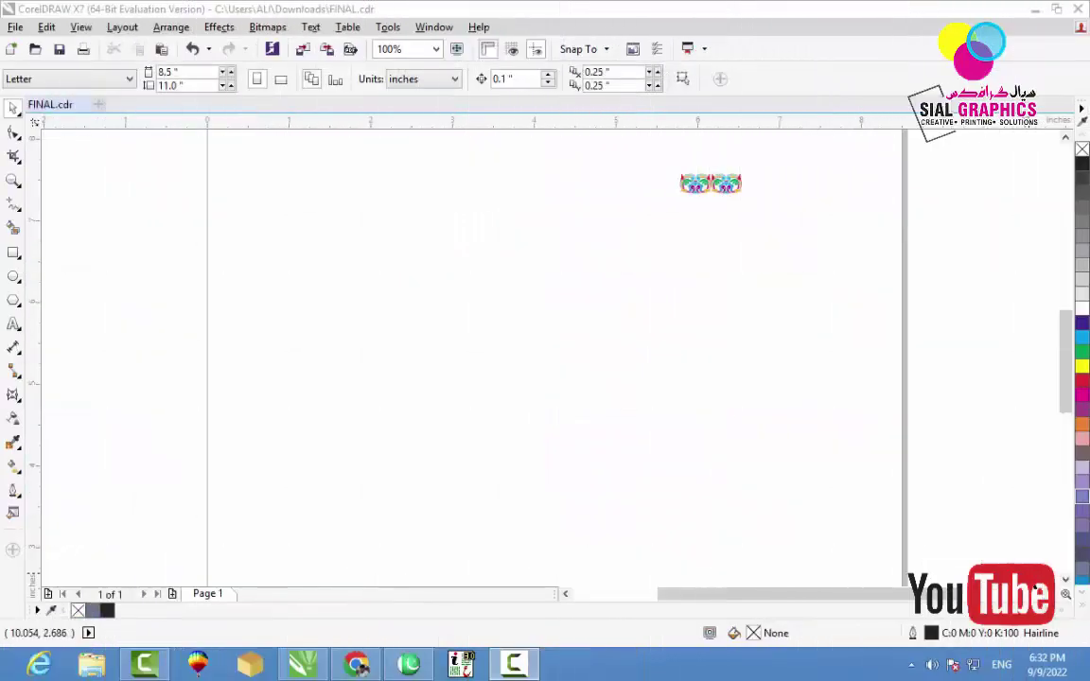
# Draw a circle near the middle of the page, below the floral ornament, and set its width and height to 3 inches
pyautogui.click(13, 279)
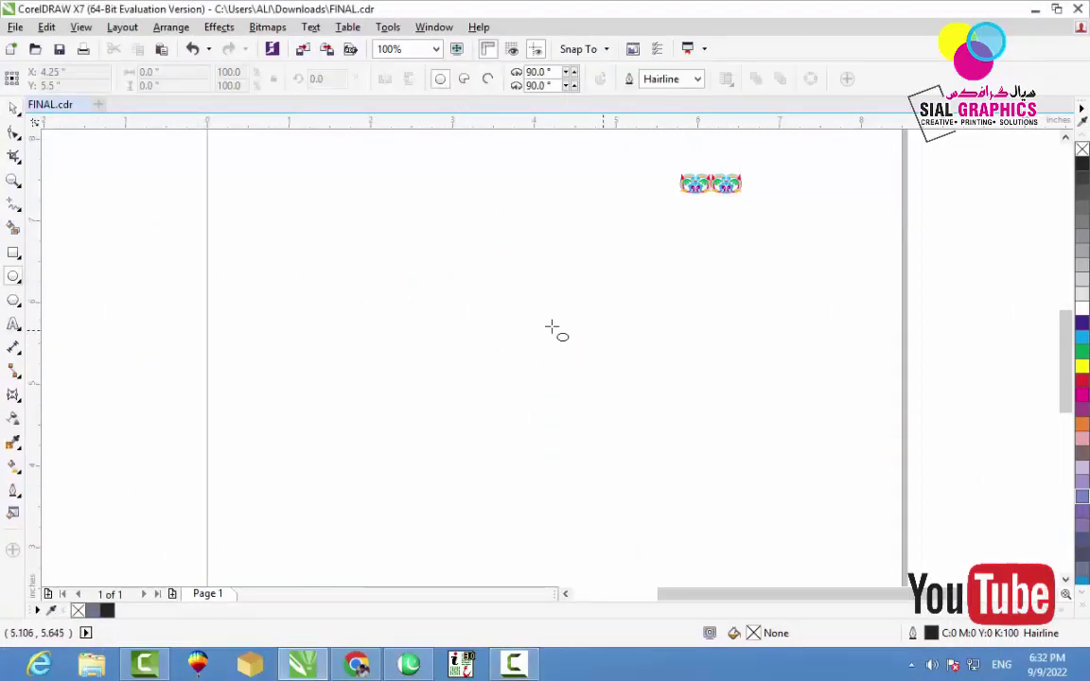
pyautogui.moveTo(438, 297); pyautogui.dragTo(588, 525)
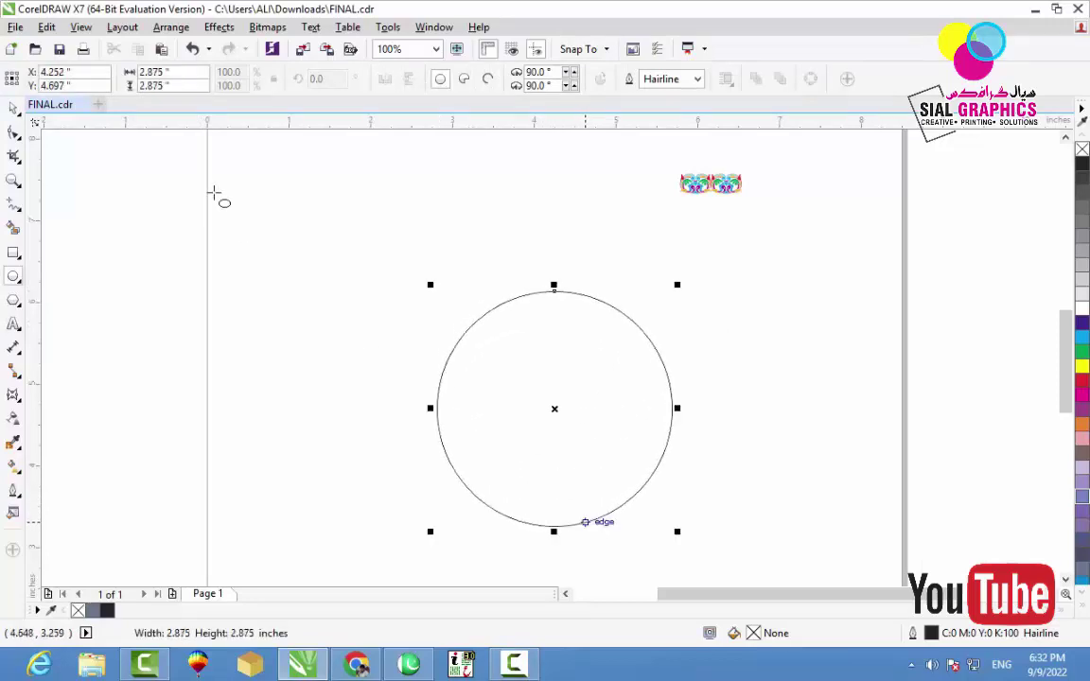
pyautogui.click(188, 74)
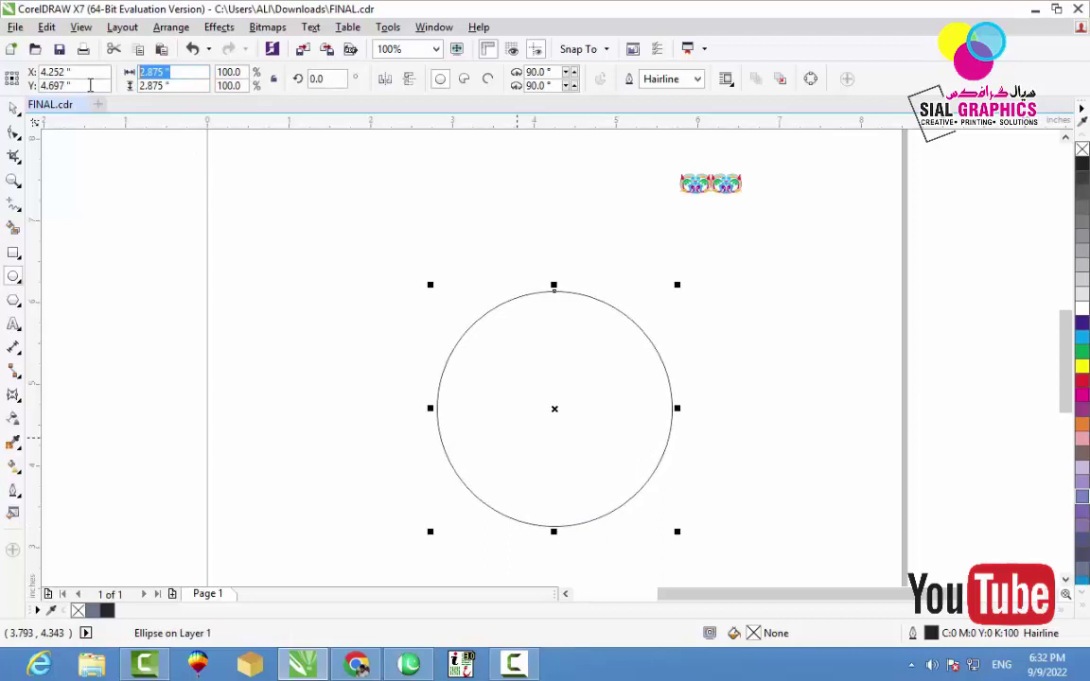
pyautogui.write('3')
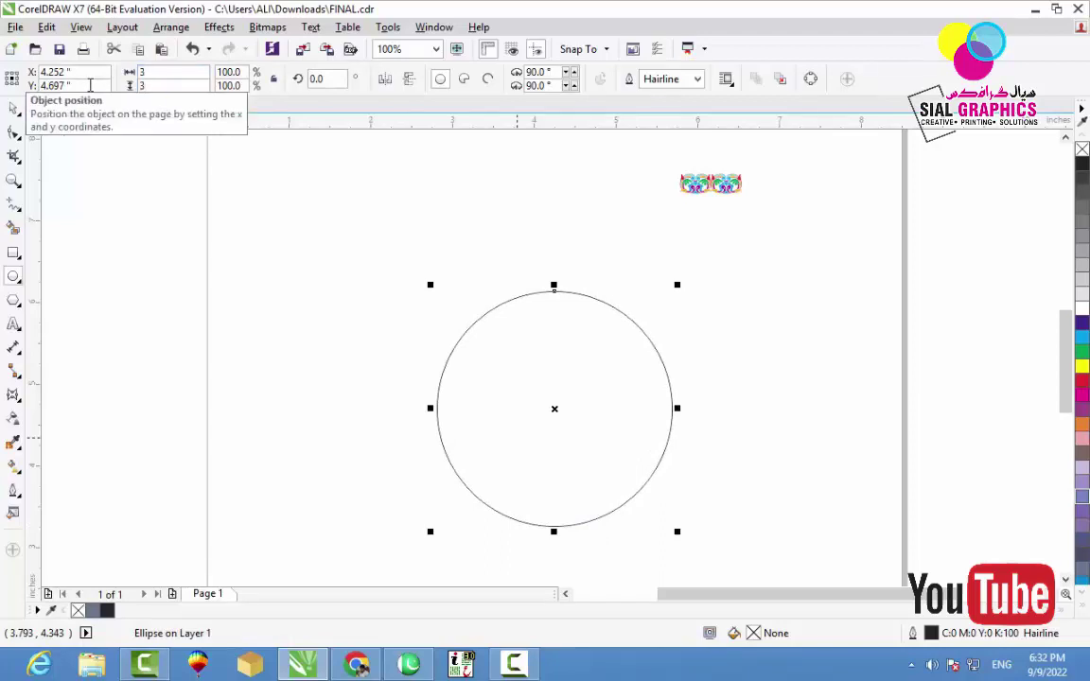
pyautogui.press('Return')
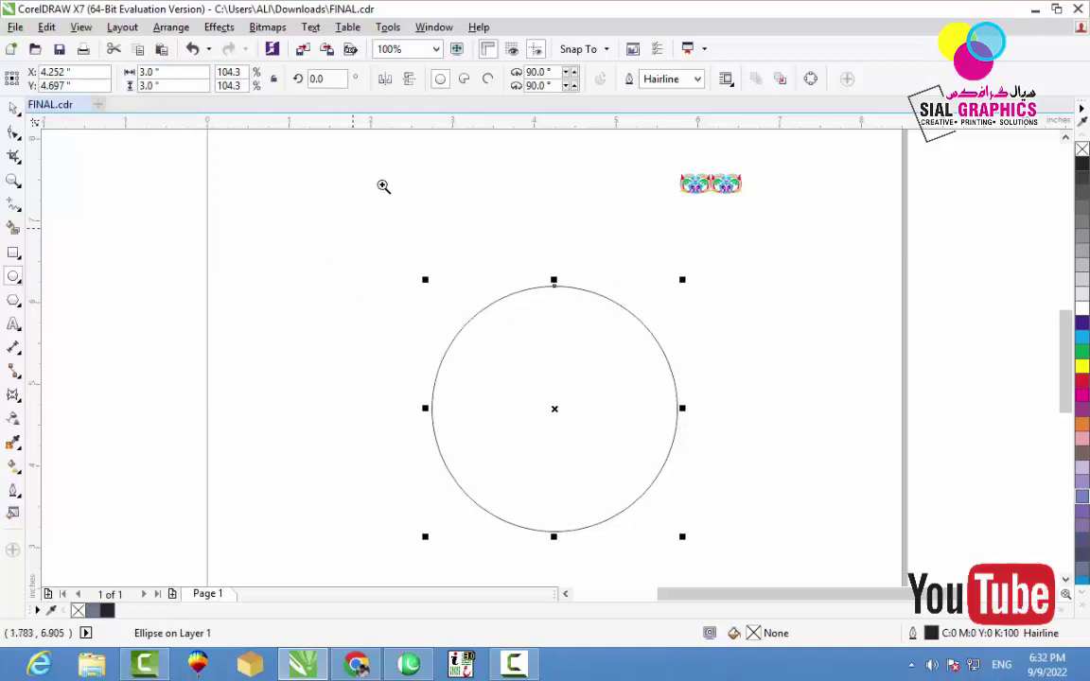
# Add a concentric smaller copy of the circle about 2.57 inches wide and Smart Fill the band between the two circles
pyautogui.moveTo(383, 158); pyautogui.dragTo(763, 566)
pyautogui.moveTo(676, 270); pyautogui.dragTo(657, 287)
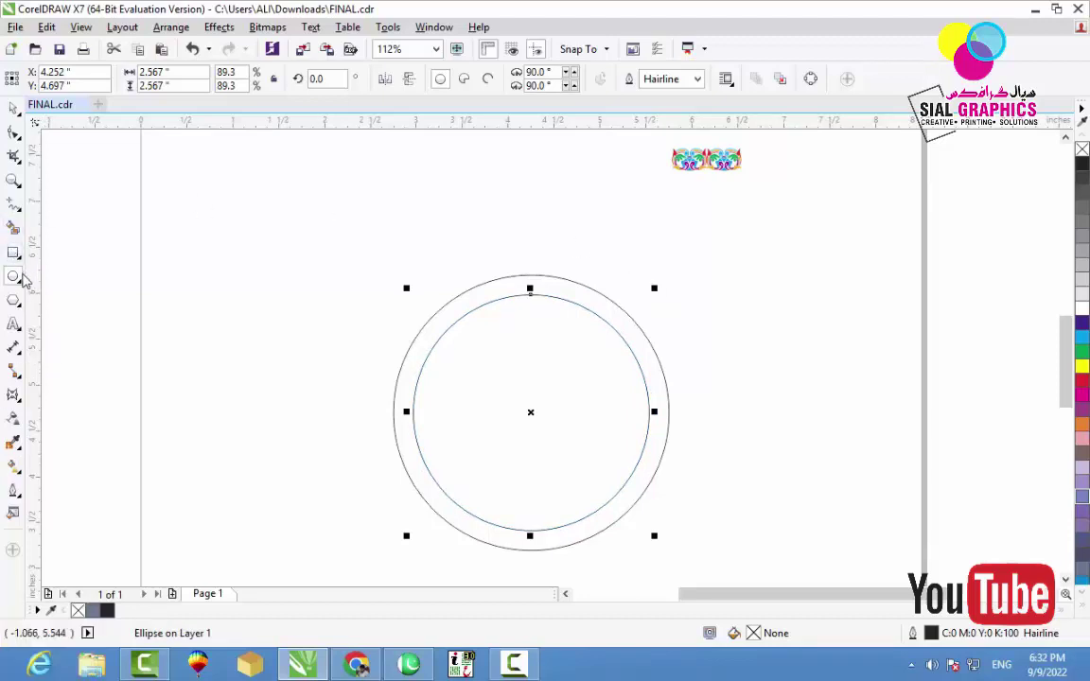
pyautogui.click(14, 228)
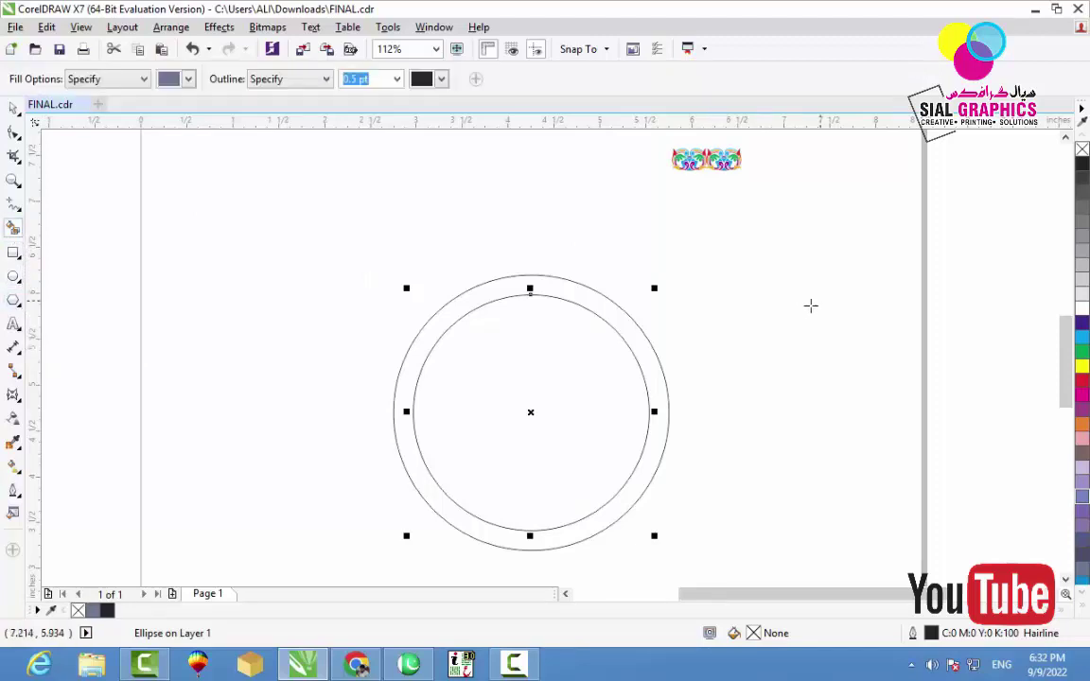
pyautogui.click(641, 361)
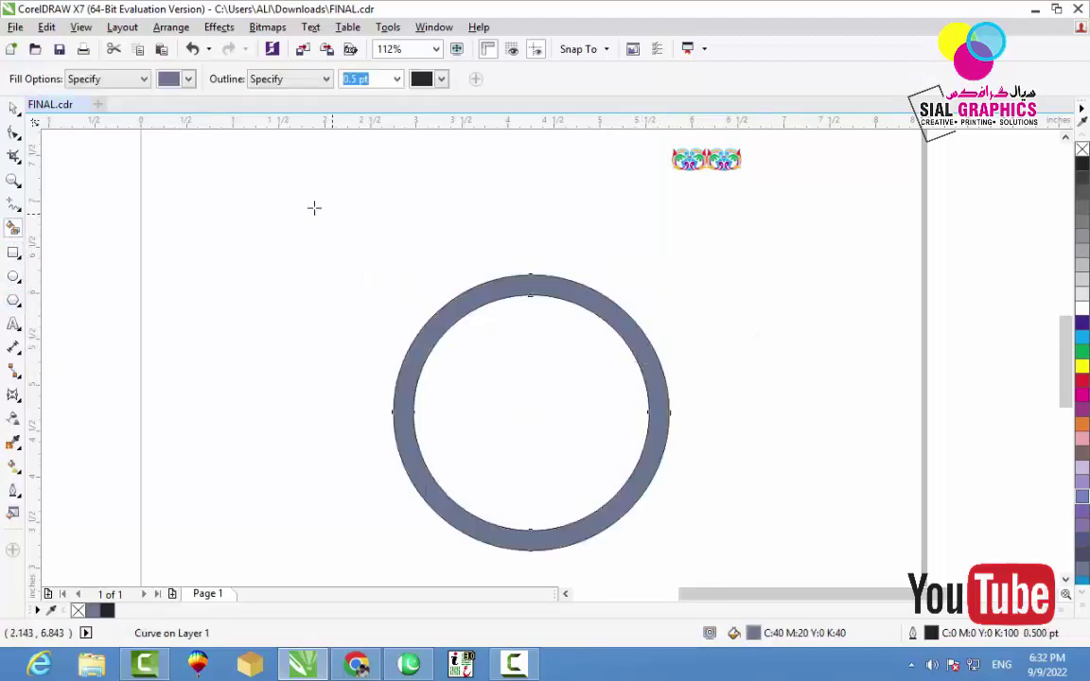
# Separate the filled ring from the two circles and centre it on the page
pyautogui.click(13, 108)
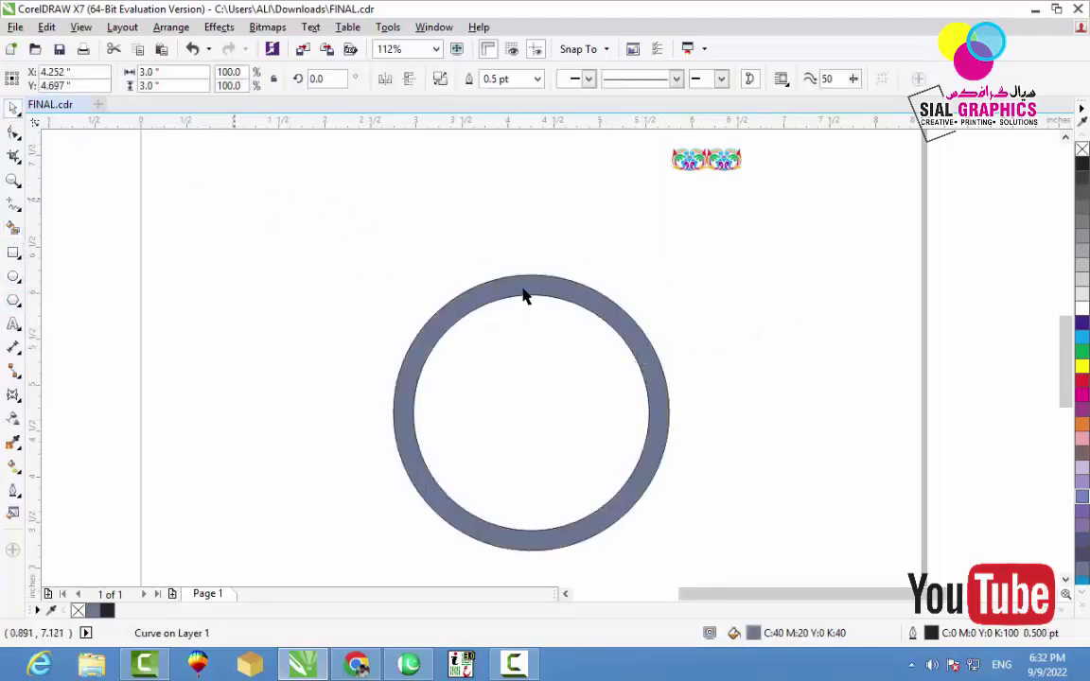
pyautogui.click(720, 311)
pyautogui.click(598, 322)
pyautogui.moveTo(608, 311); pyautogui.dragTo(712, 308)
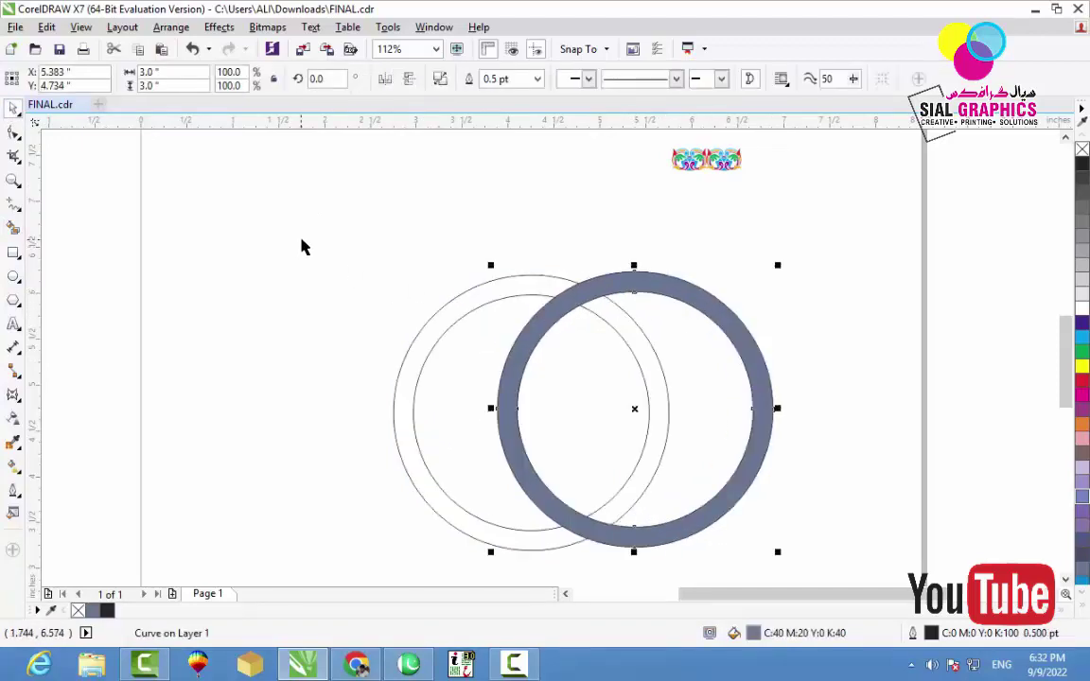
pyautogui.press('p')
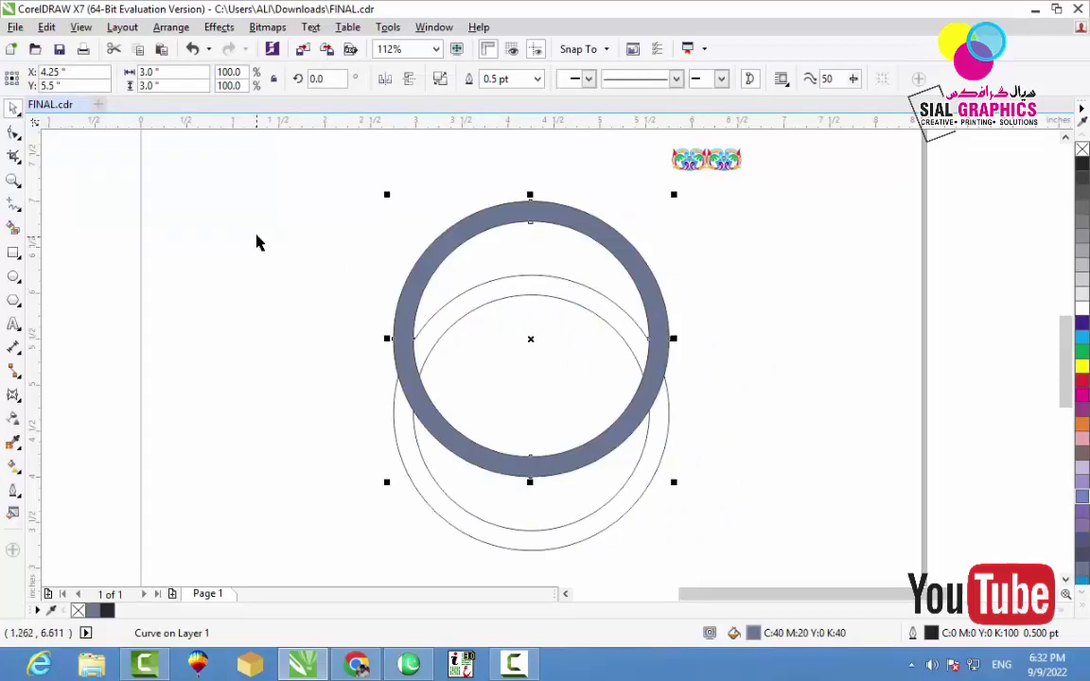
# Centre the two outline circles on the page with the ring and reduce them to one unfilled double-outline curve
pyautogui.moveTo(261, 243); pyautogui.dragTo(723, 576)
pyautogui.press('p')
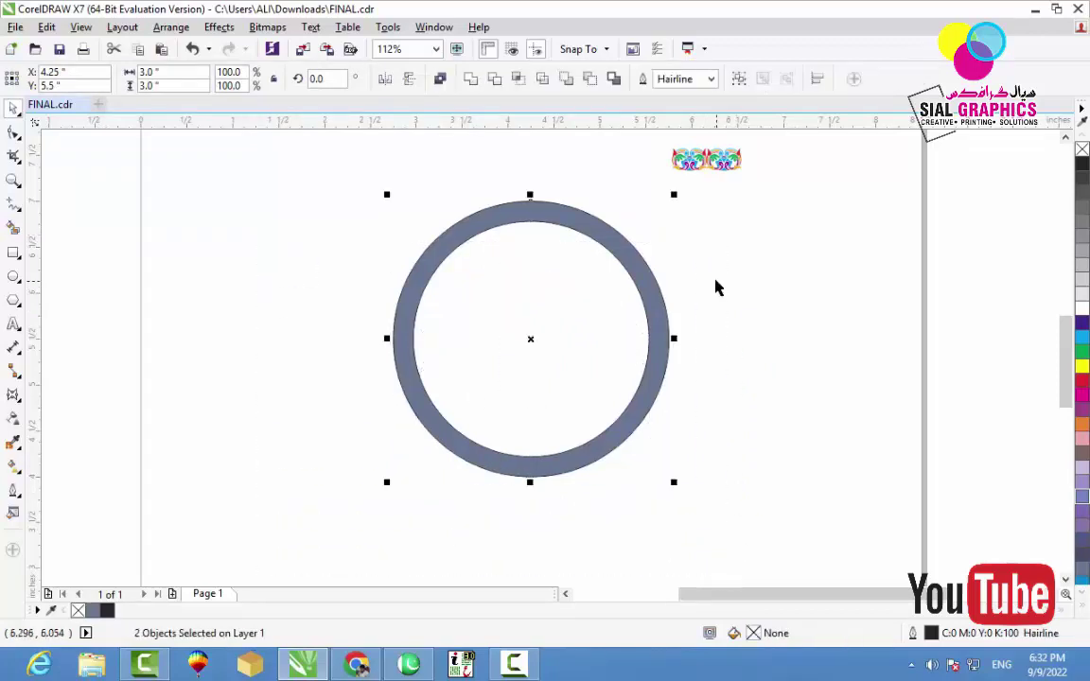
pyautogui.hotkey('ctrl', 'l')
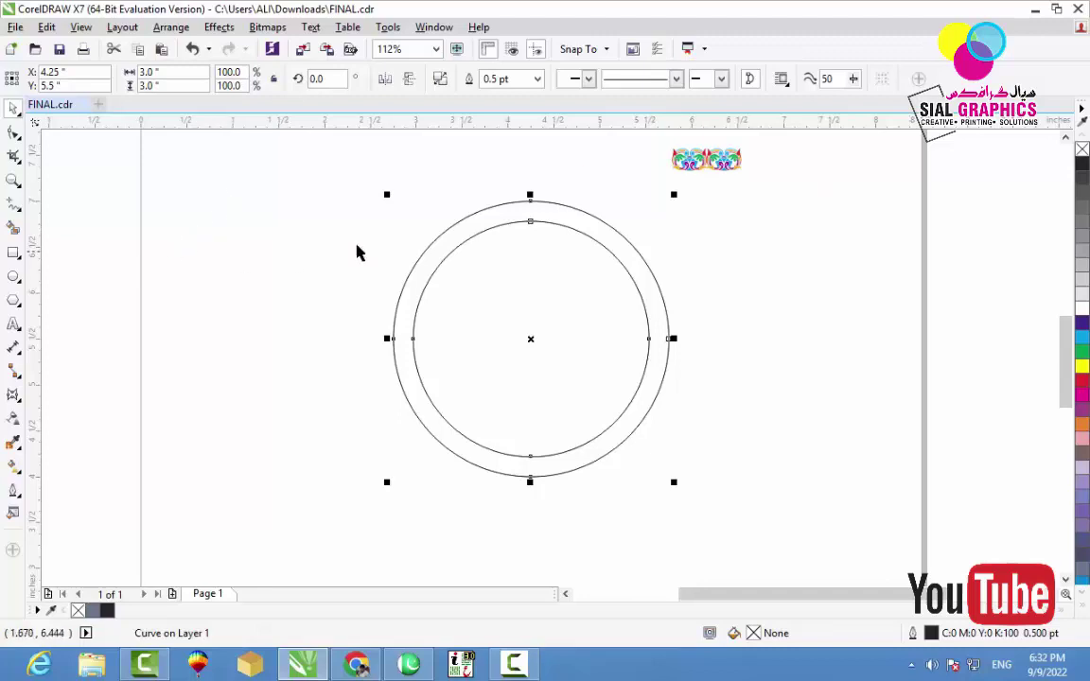
# Draw a vertical line about 3.79 inches long through the ring and align its centre with the ring's centre
pyautogui.click(13, 208)
pyautogui.moveTo(528, 162)
pyautogui.mouseDown()
pyautogui.moveTo(511, 267)
pyautogui.moveTo(528, 515)
pyautogui.mouseUp()
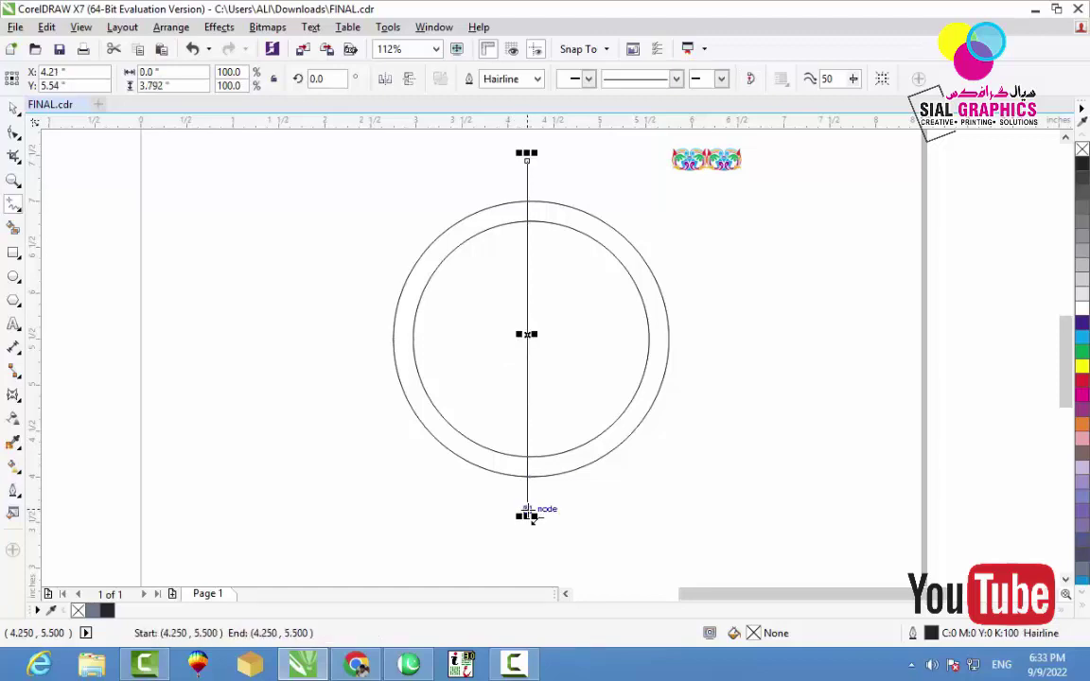
pyautogui.press('space')
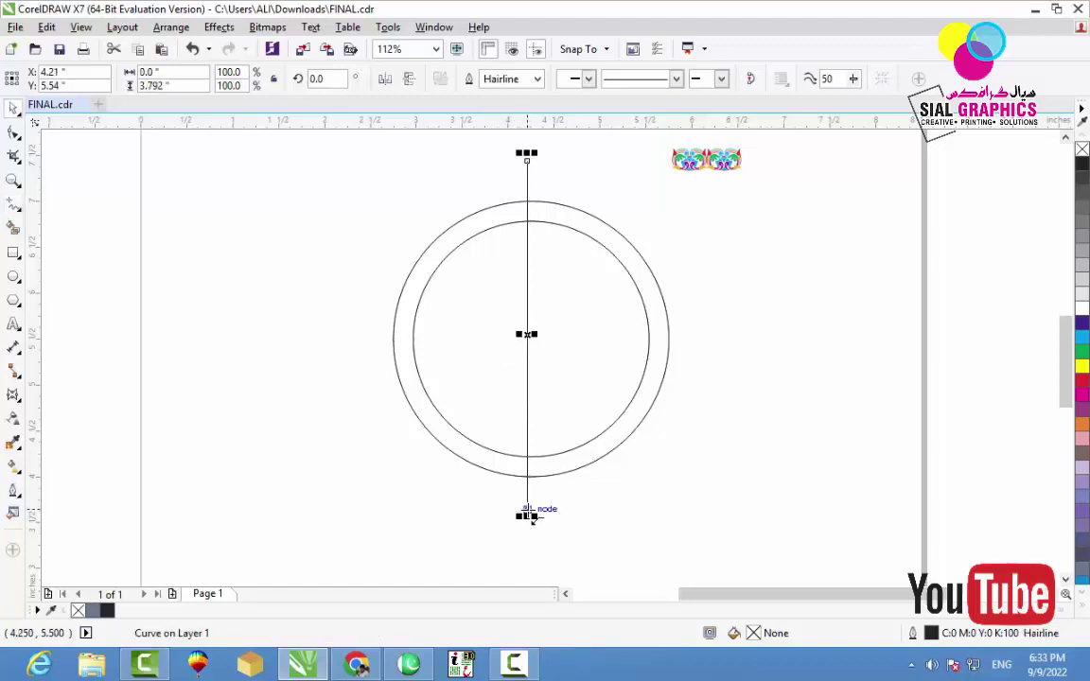
pyautogui.keyDown('shift'); pyautogui.click(556, 456); pyautogui.keyUp('shift')
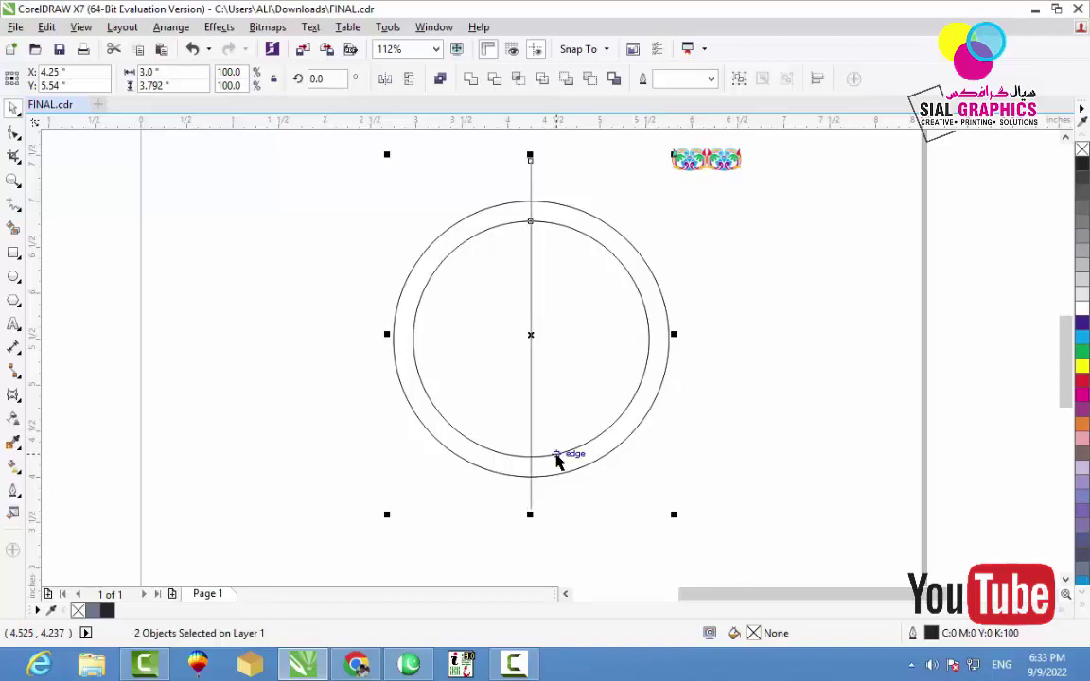
pyautogui.press('c')
pyautogui.press('e')
pyautogui.press('Escape')
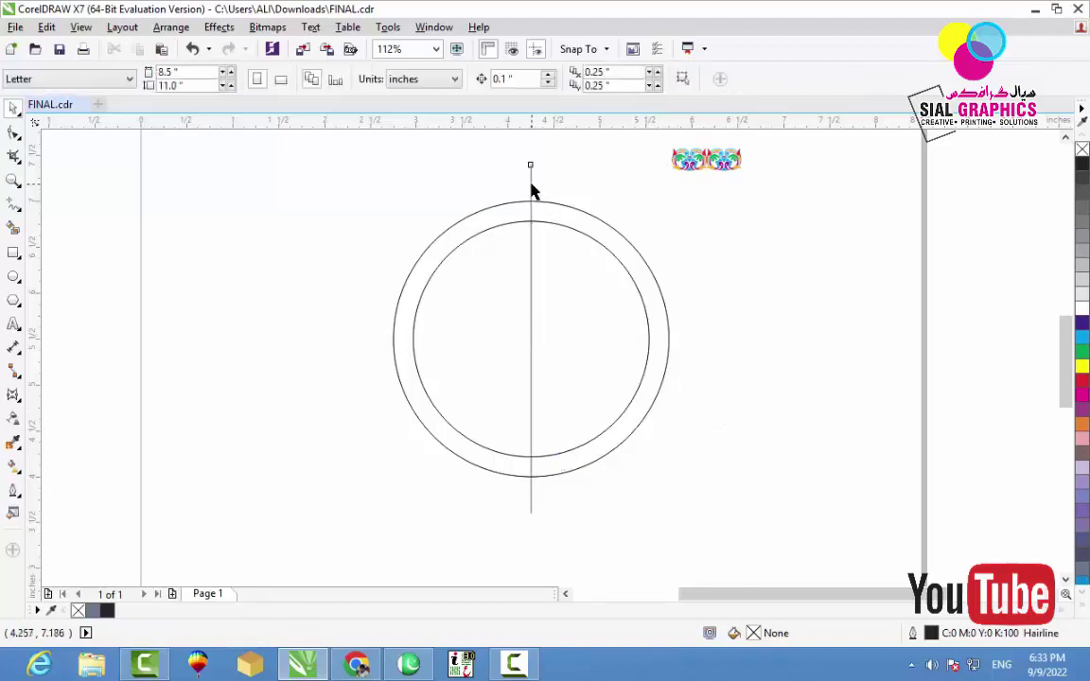
# Create a copy of the vertical line rotated to 345 degrees about the ring's centre and delete the vertical original
pyautogui.click(533, 185)
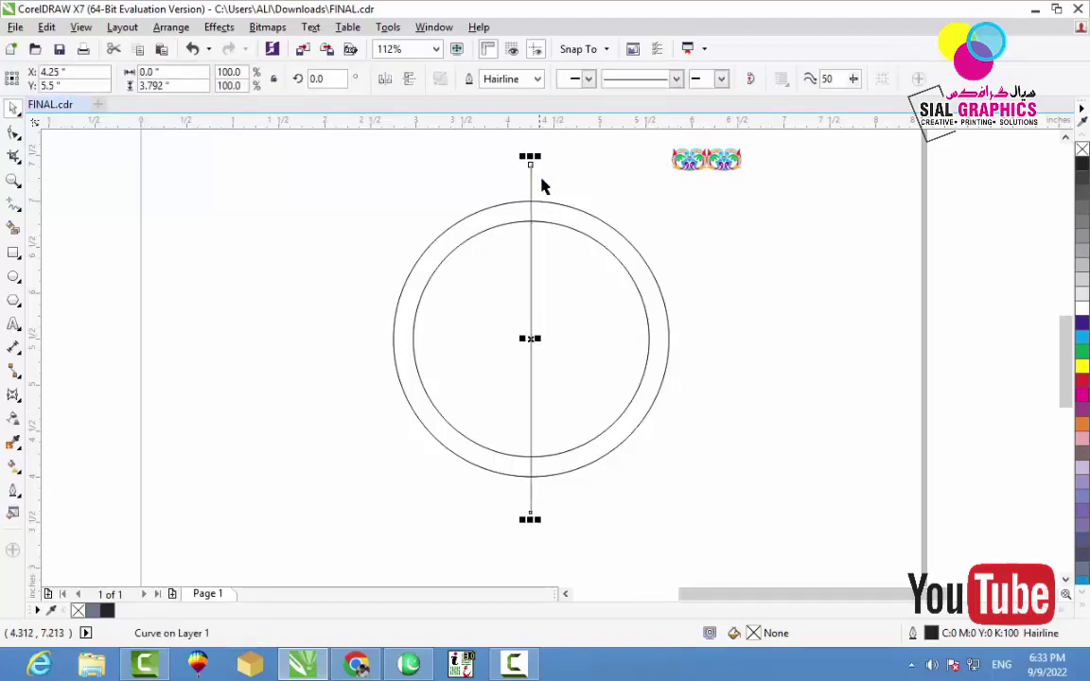
pyautogui.click(532, 179)
pyautogui.moveTo(536, 159); pyautogui.dragTo(584, 208)
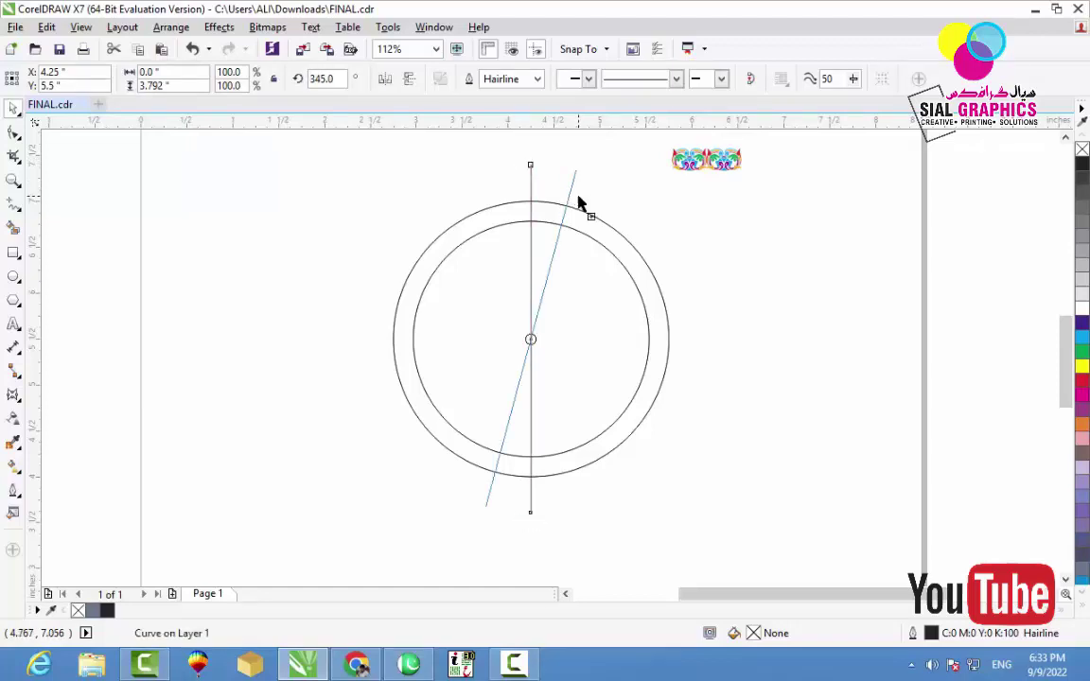
pyautogui.click(723, 272)
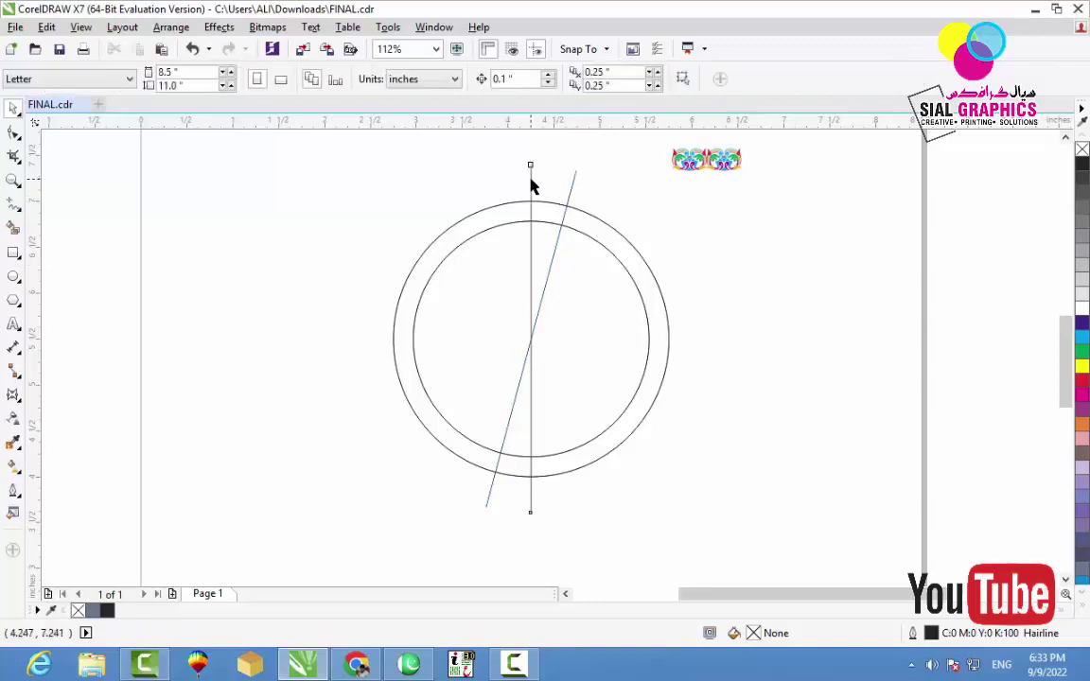
pyautogui.click(531, 186)
pyautogui.press('Delete')
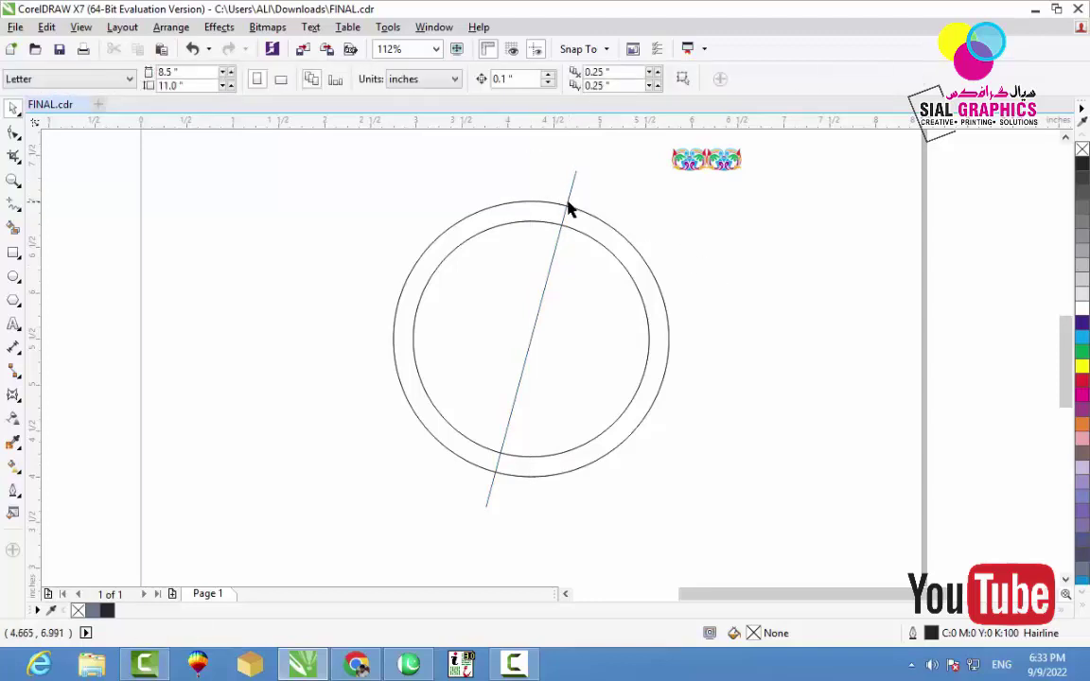
# Duplicate the slanted line, mirror the copy horizontally and align both lines so they cross at the ring's centre
pyautogui.moveTo(567, 201); pyautogui.dragTo(553, 206)
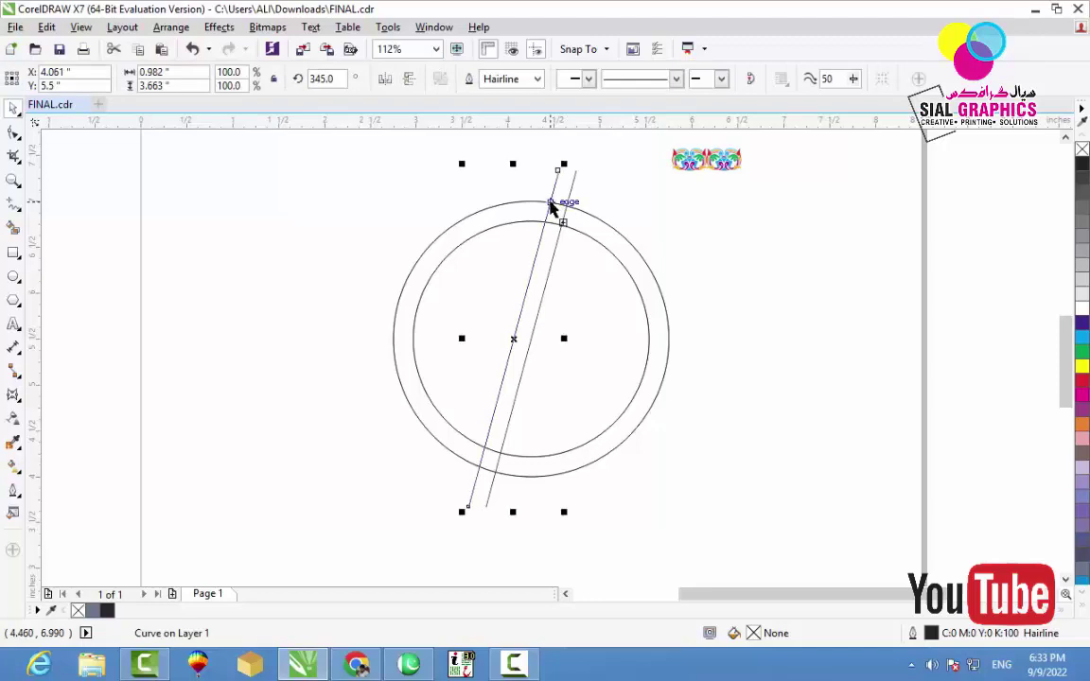
pyautogui.click(385, 78)
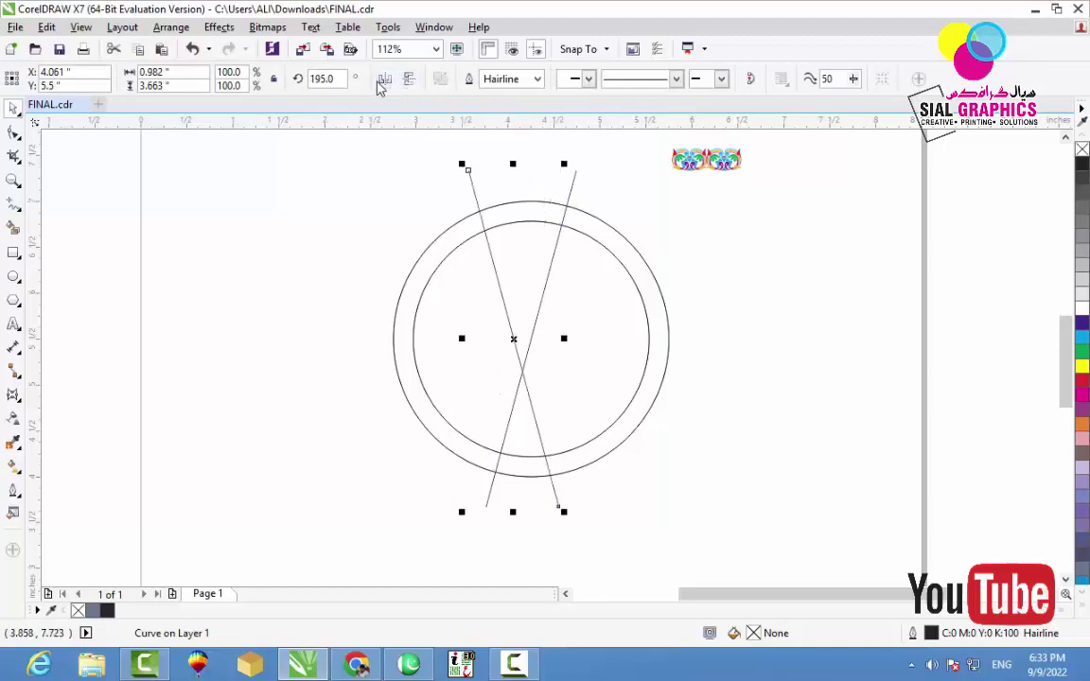
pyautogui.keyDown('shift'); pyautogui.click(576, 176); pyautogui.keyUp('shift')
pyautogui.press('c')
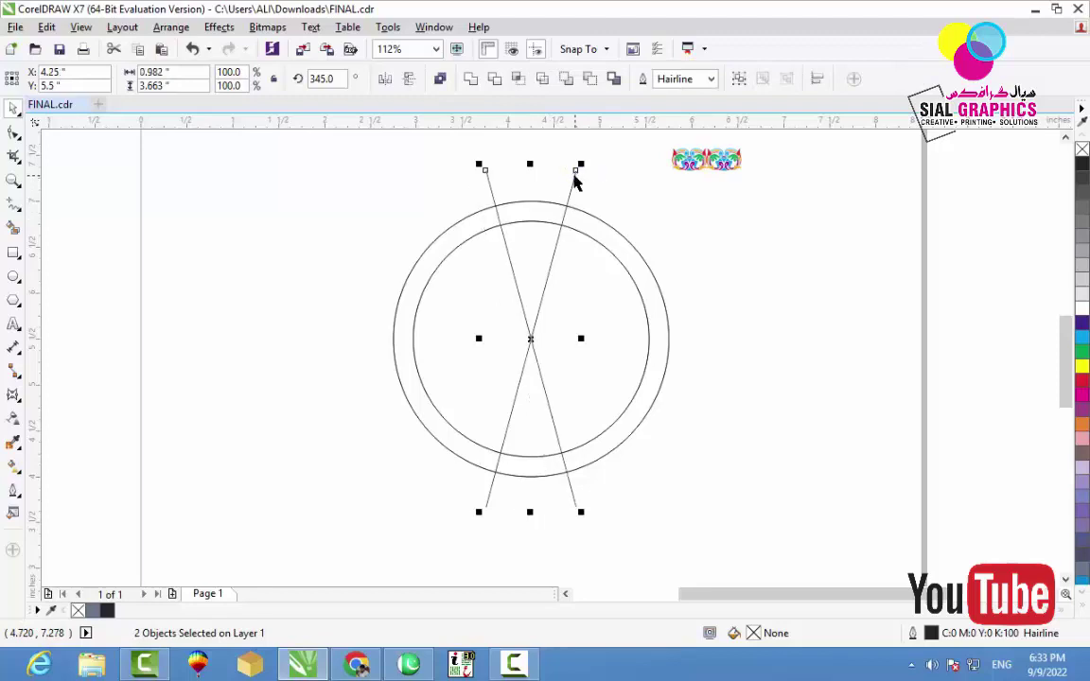
pyautogui.click(729, 253)
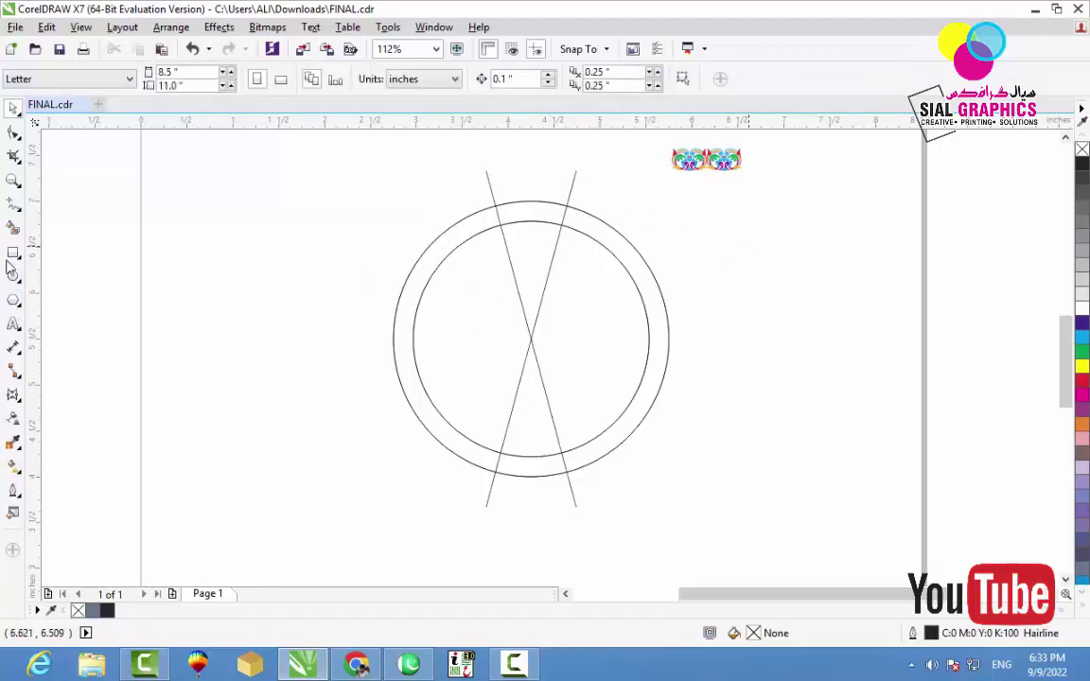
# Extract the ring's upper segment between the crossing lines with Smart Fill as an unfilled shape placed to the right of the ring
pyautogui.click(13, 228)
pyautogui.click(518, 215)
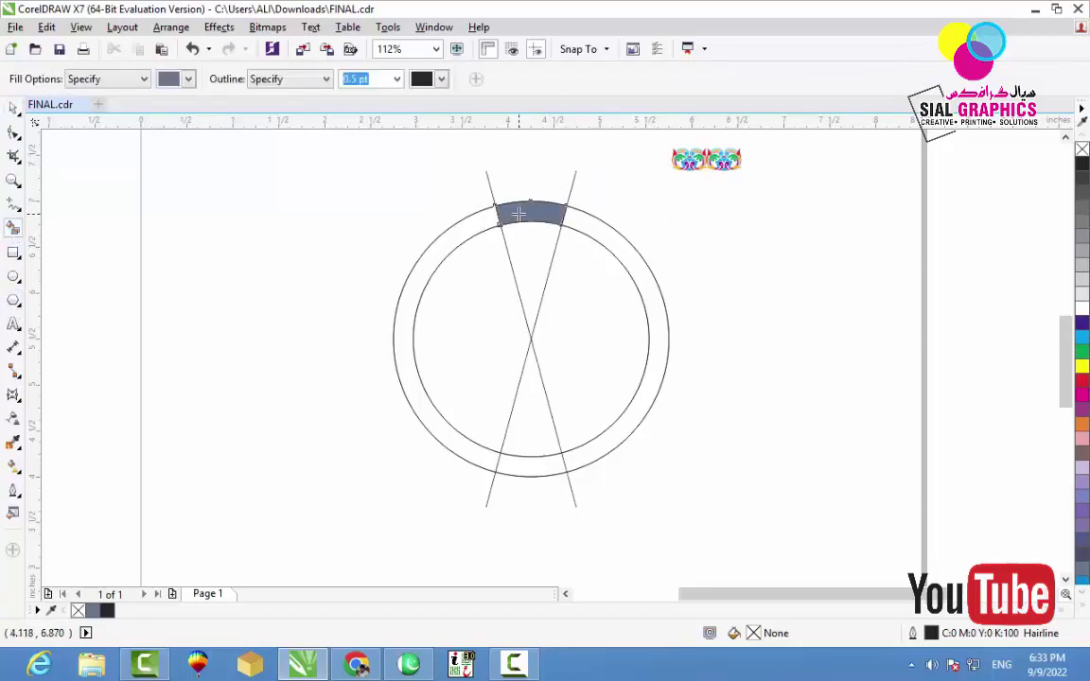
pyautogui.press('space')
pyautogui.moveTo(517, 216); pyautogui.dragTo(789, 224)
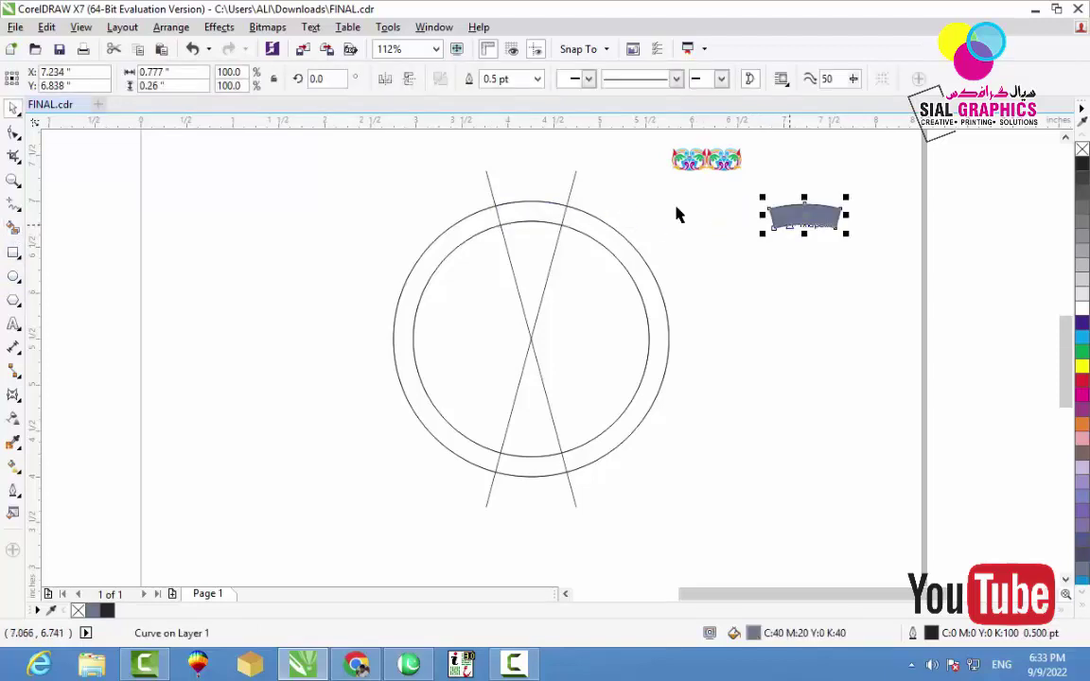
pyautogui.click(1082, 149)
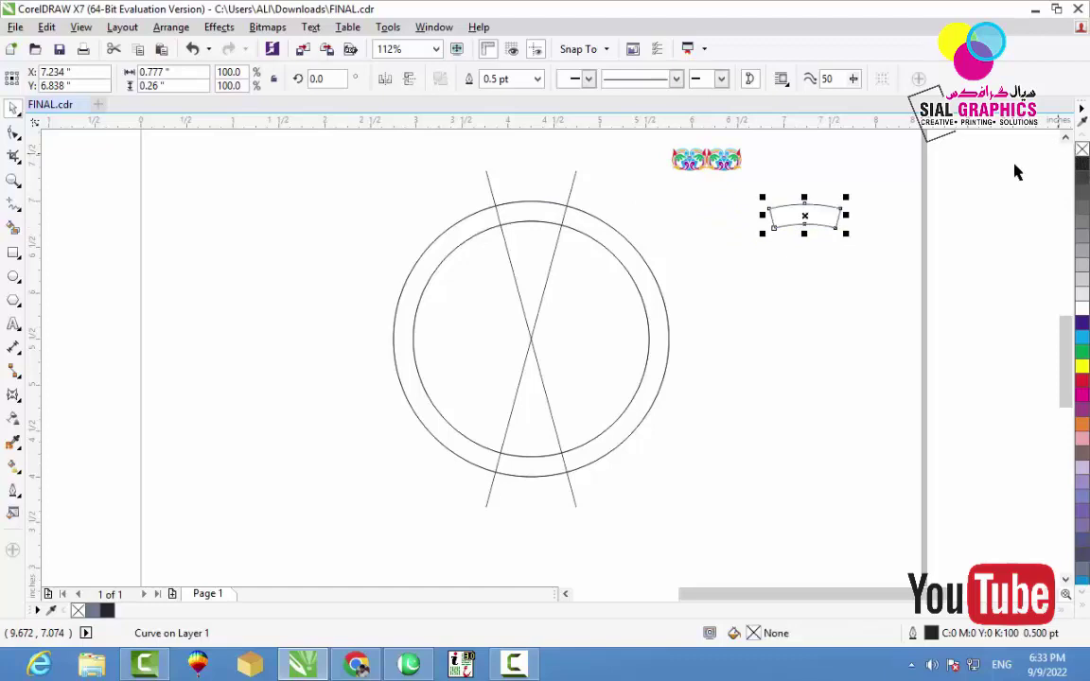
# Move the floral ornament to just above the extracted ring segment
pyautogui.click(674, 155)
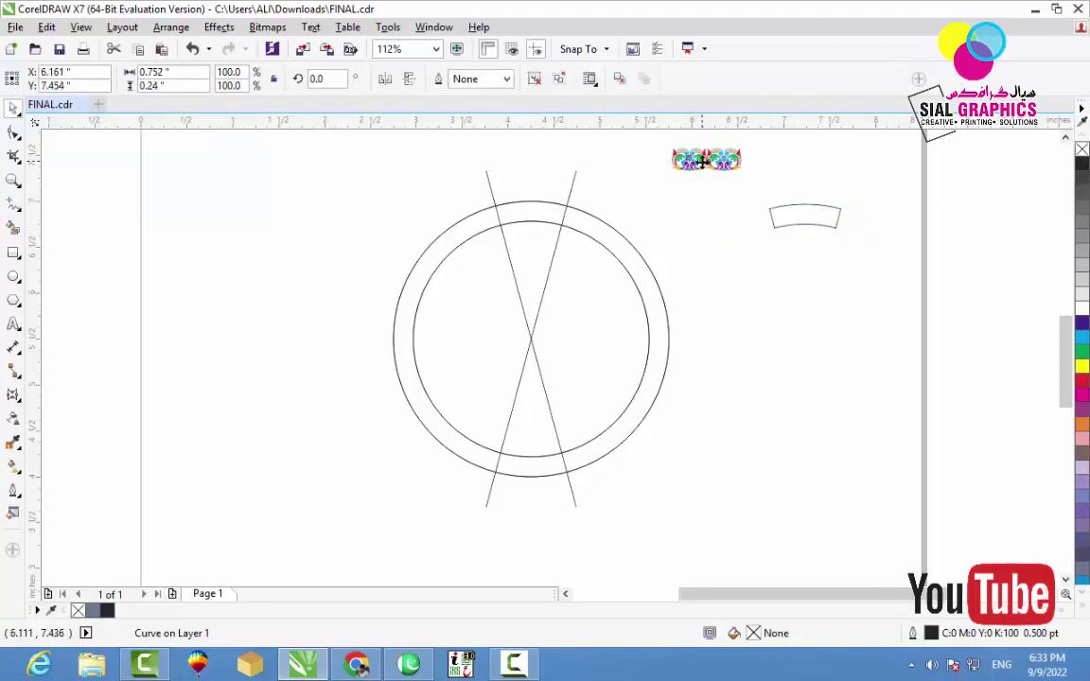
pyautogui.moveTo(673, 154); pyautogui.dragTo(785, 184)
pyautogui.press('z')
pyautogui.moveTo(710, 156); pyautogui.dragTo(876, 262)
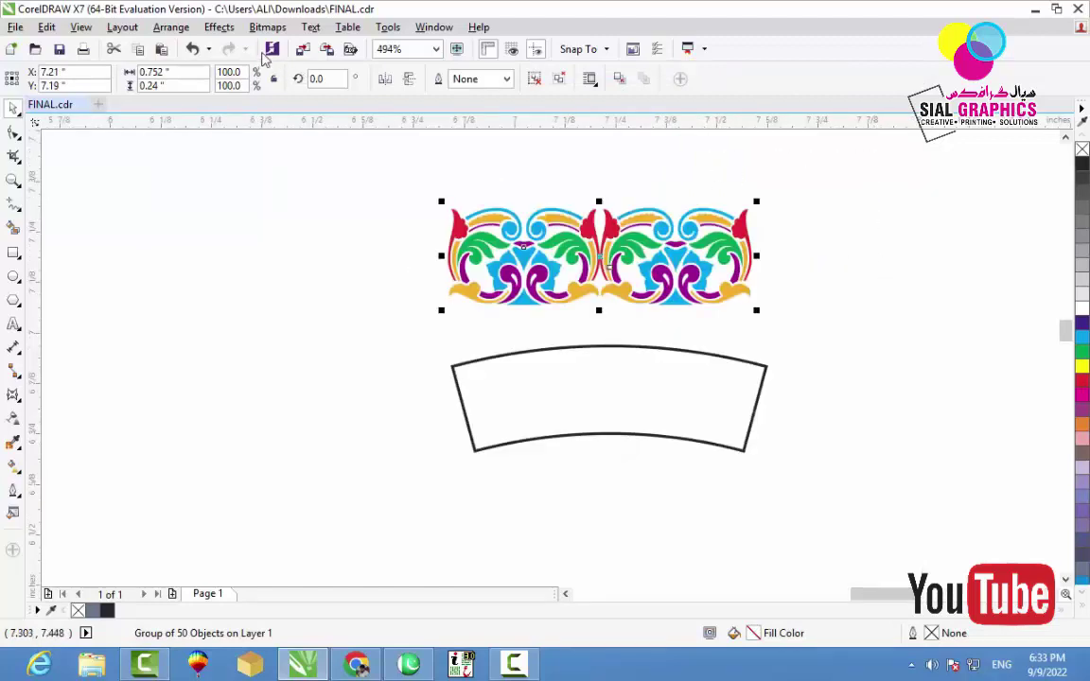
# Apply an Envelope to the floral ornament, taking its shape from the curved ring segment below it
pyautogui.click(225, 30)
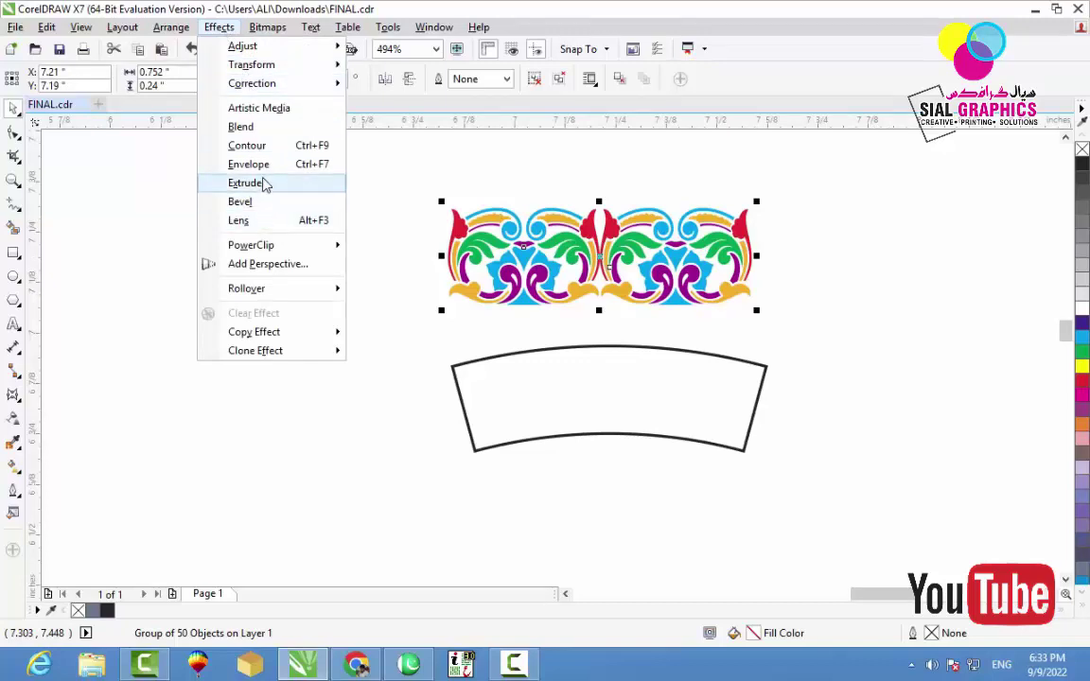
pyautogui.click(247, 164)
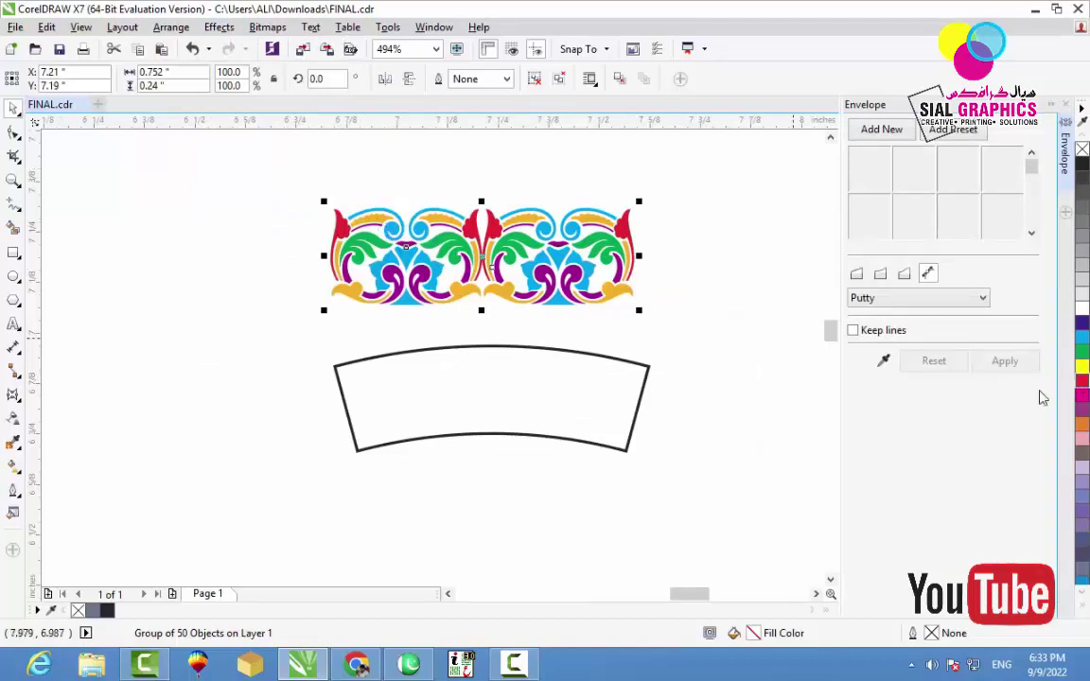
pyautogui.click(881, 363)
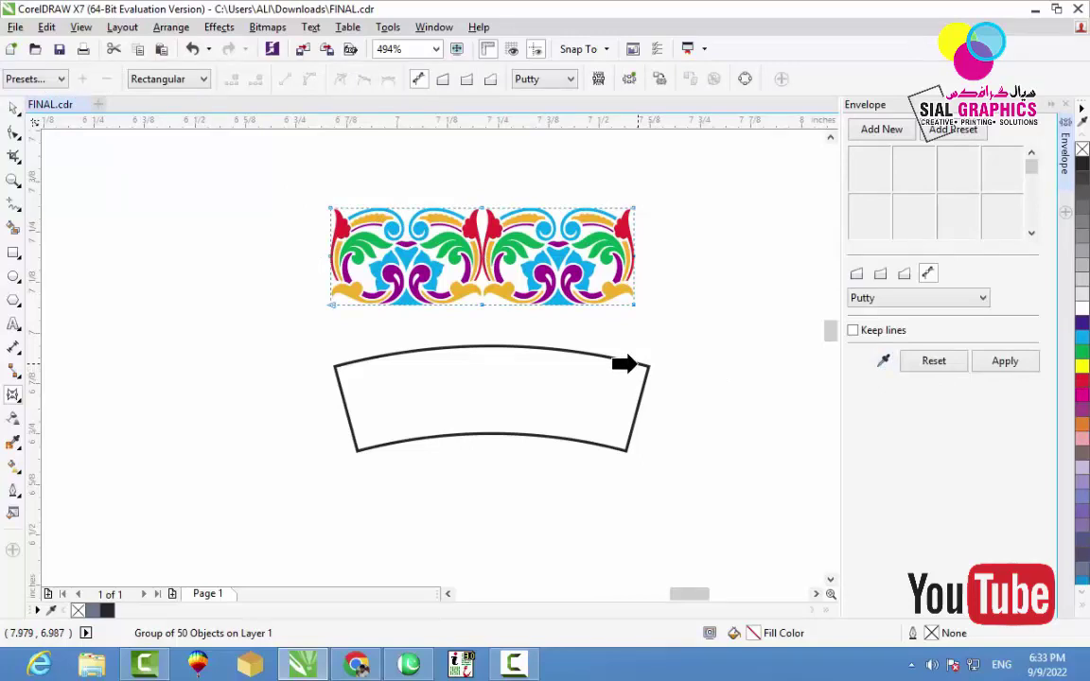
pyautogui.click(633, 363)
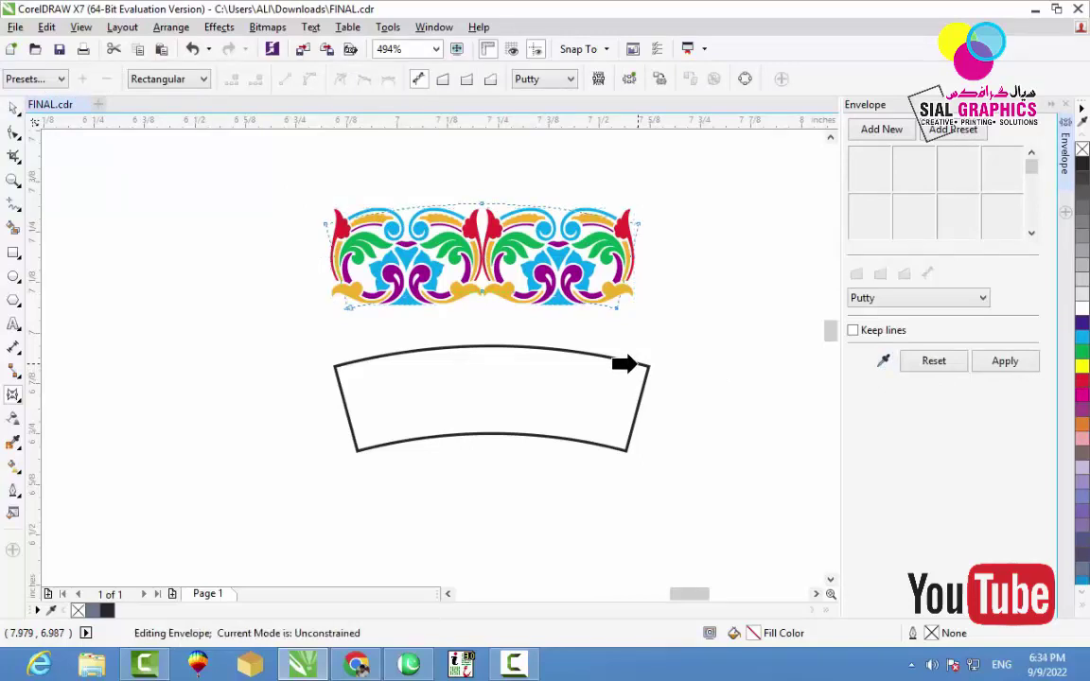
pyautogui.click(1005, 361)
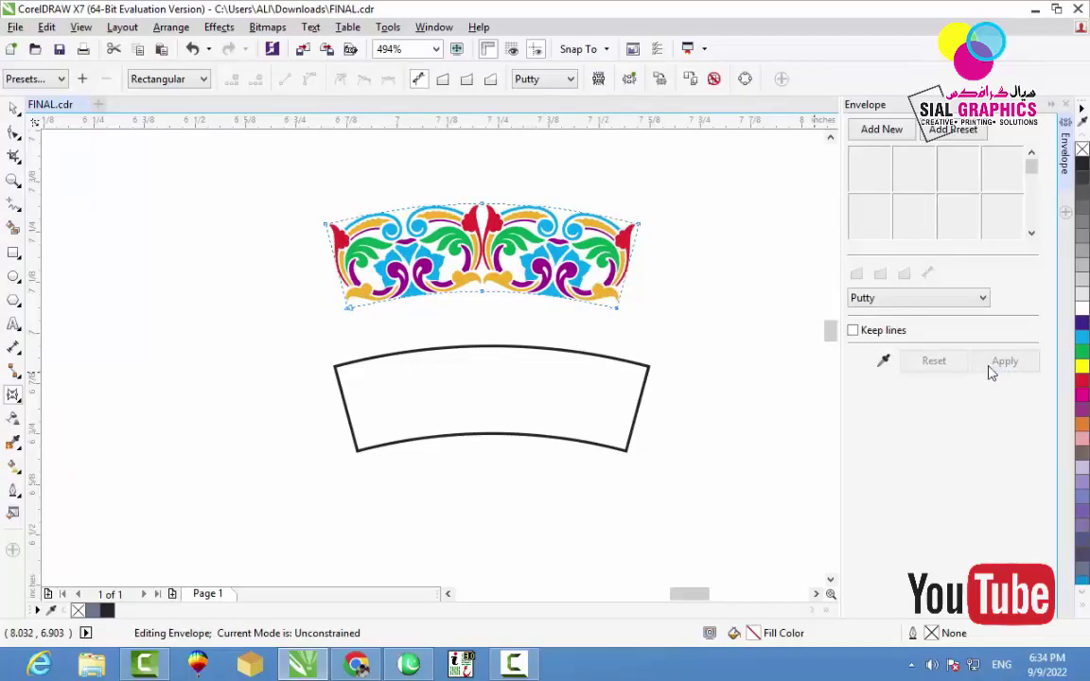
pyautogui.press('space')
pyautogui.press('Escape')
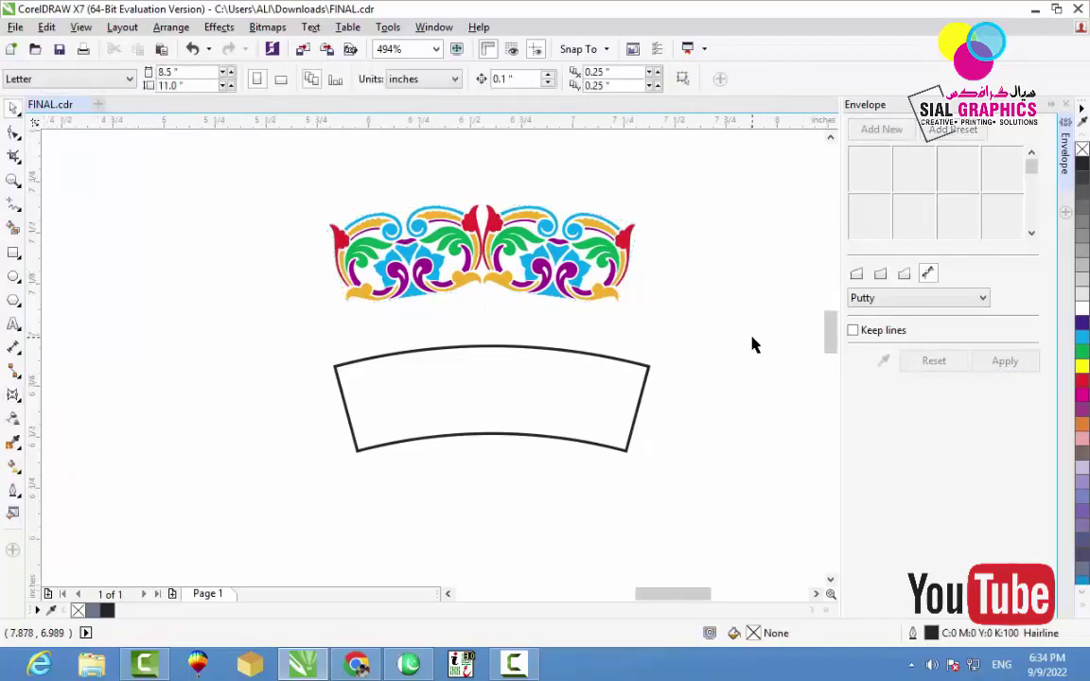
# Align the curved ornament horizontally and vertically with the centre of the ring's outer circle
pyautogui.scroll(-2, 752, 345)
pyautogui.scroll(-2, 752, 345)
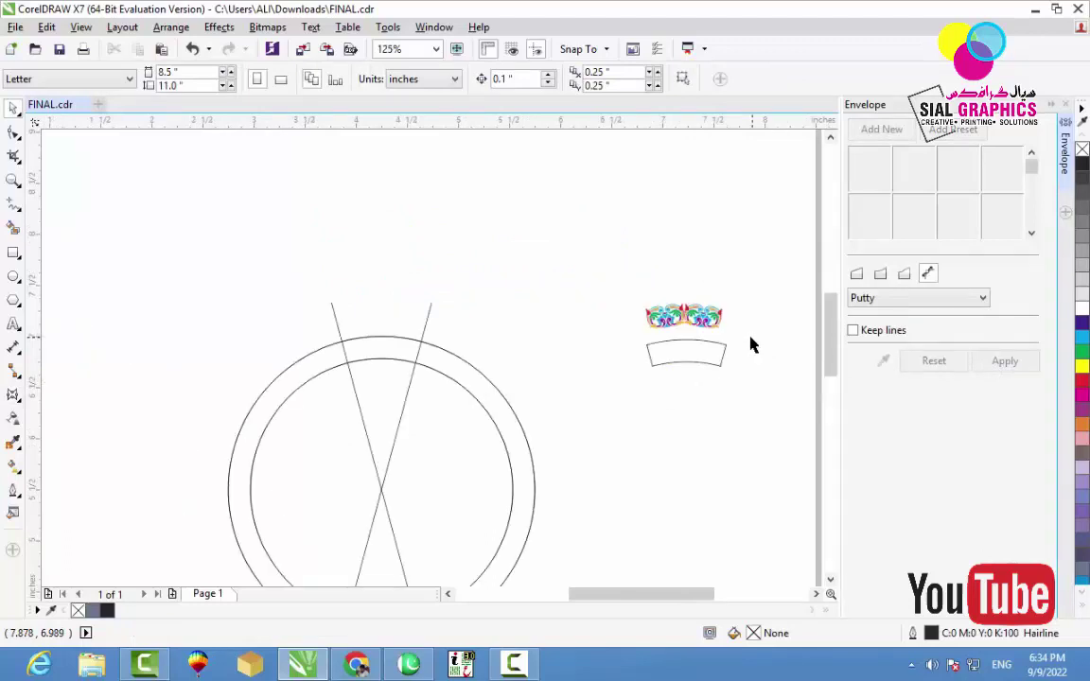
pyautogui.click(681, 316)
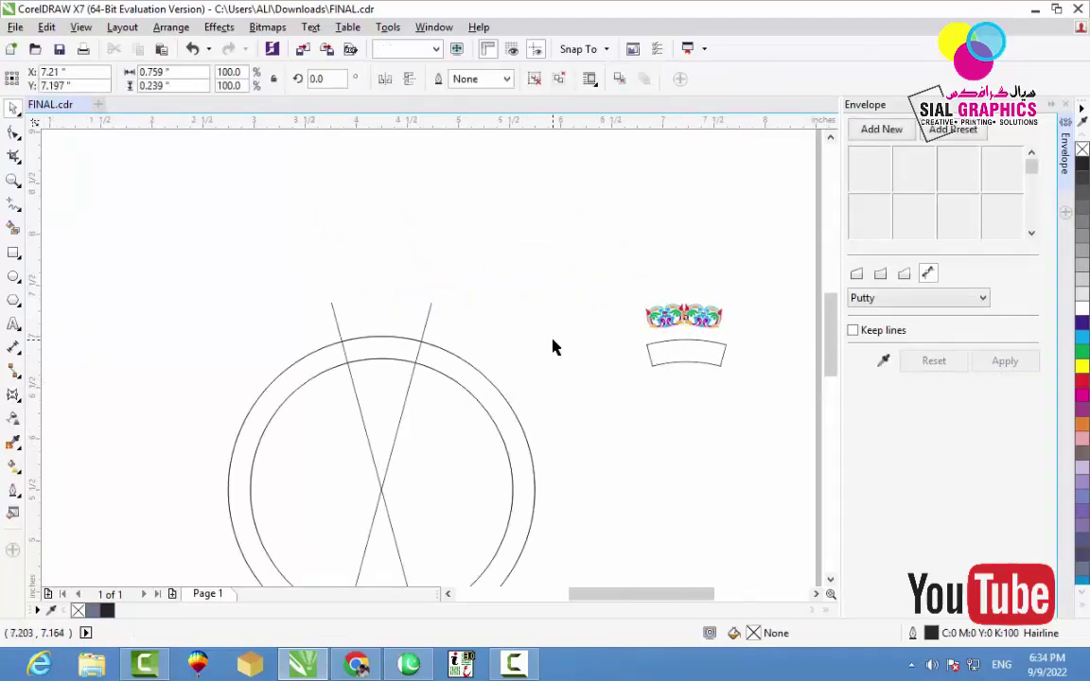
pyautogui.keyDown('shift'); pyautogui.click(404, 344); pyautogui.keyUp('shift')
pyautogui.press('c')
pyautogui.press('e')
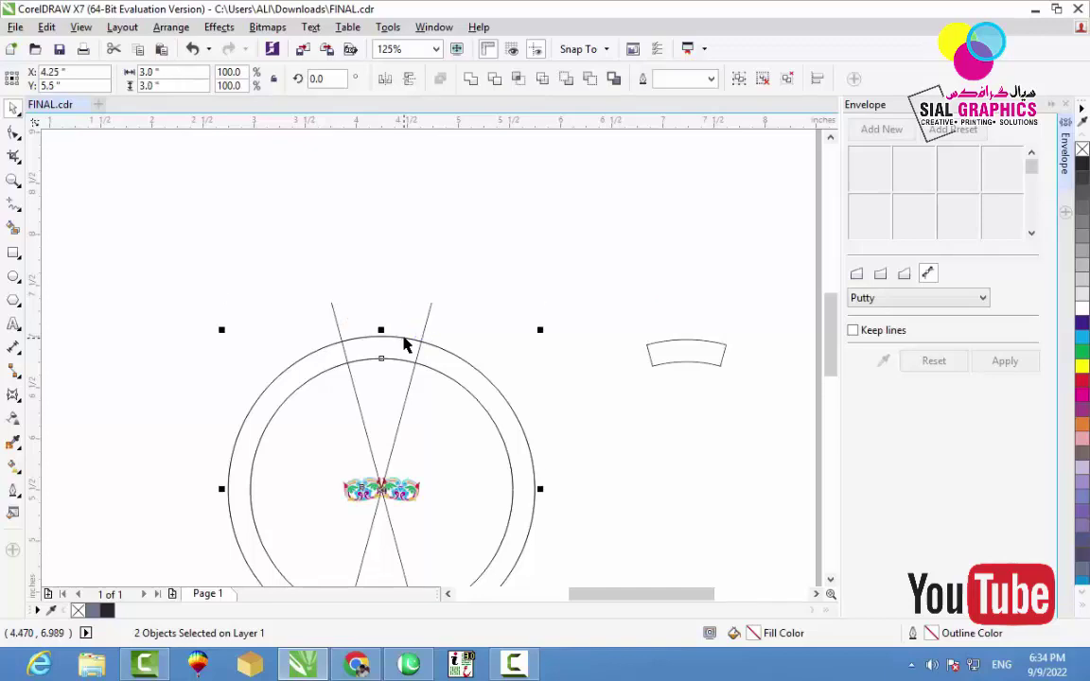
pyautogui.press('Escape')
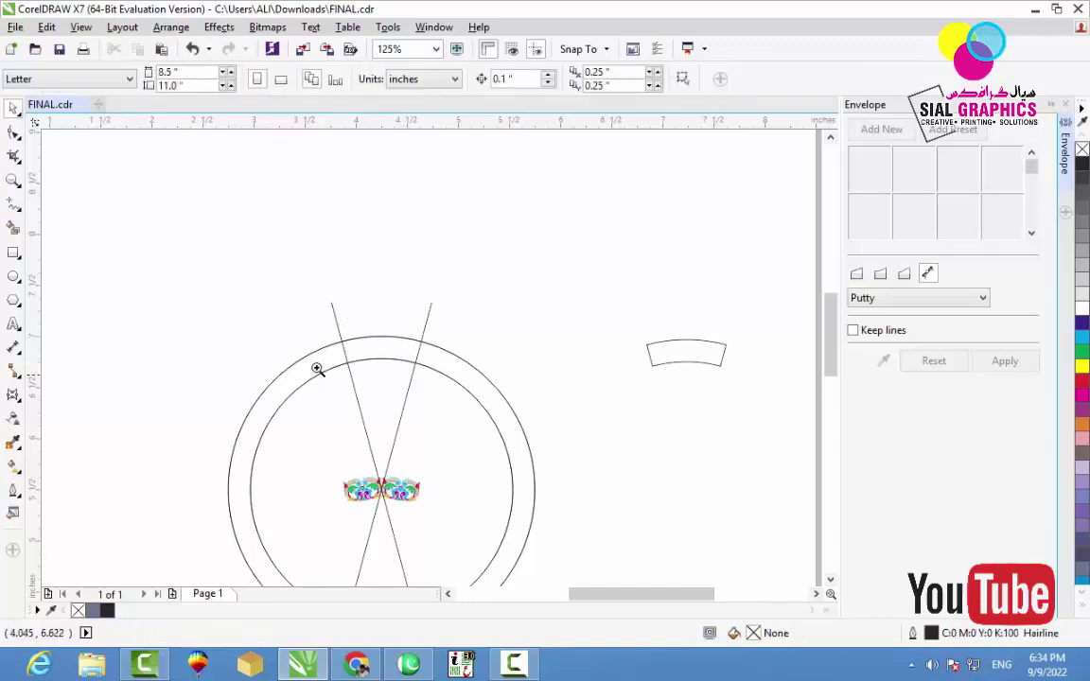
# Move the curved ornament straight up into the ring's upper band, between the two crossing lines
pyautogui.press('z')
pyautogui.moveTo(149, 283); pyautogui.dragTo(540, 516)
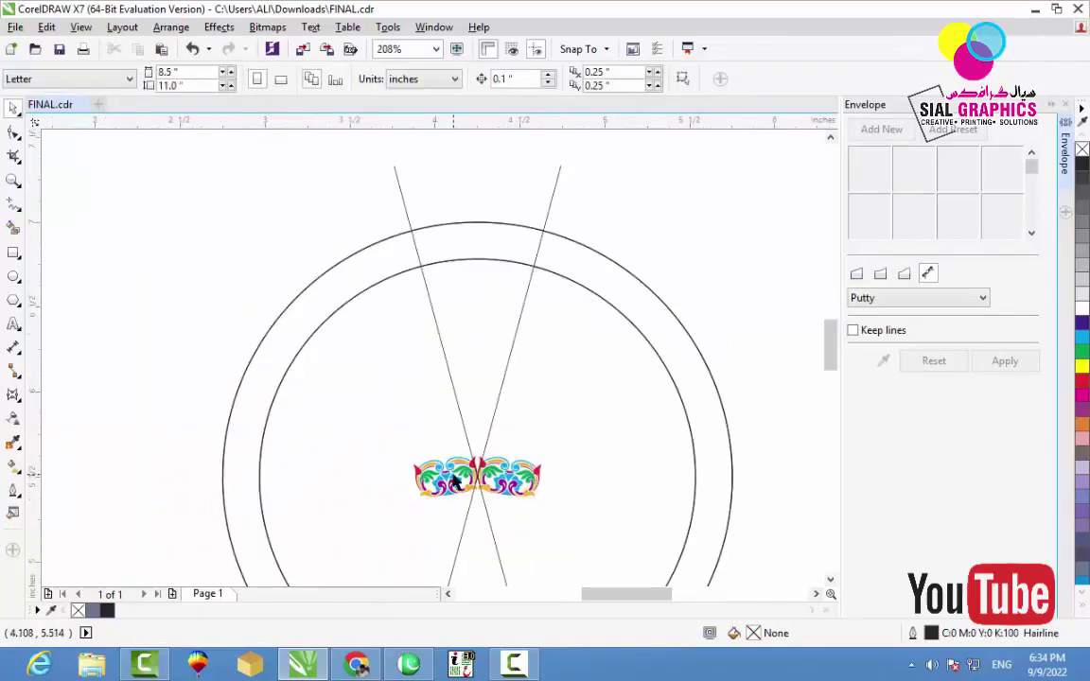
pyautogui.click(447, 477)
pyautogui.moveTo(372, 478); pyautogui.dragTo(525, 257)
pyautogui.press('z')
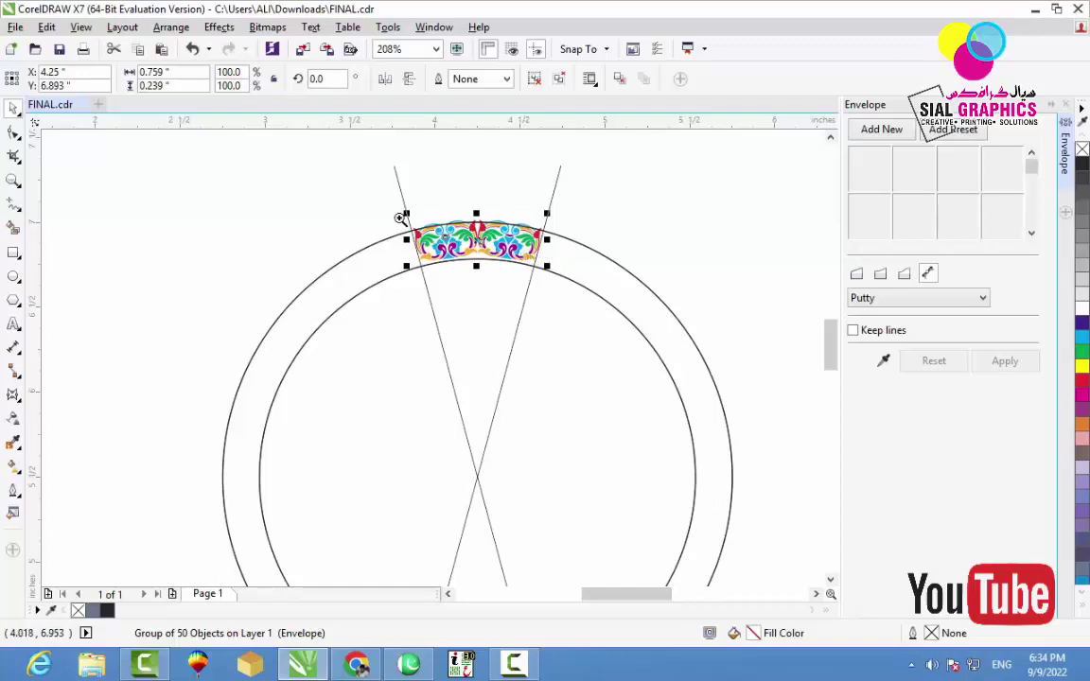
pyautogui.moveTo(369, 198); pyautogui.dragTo(593, 297)
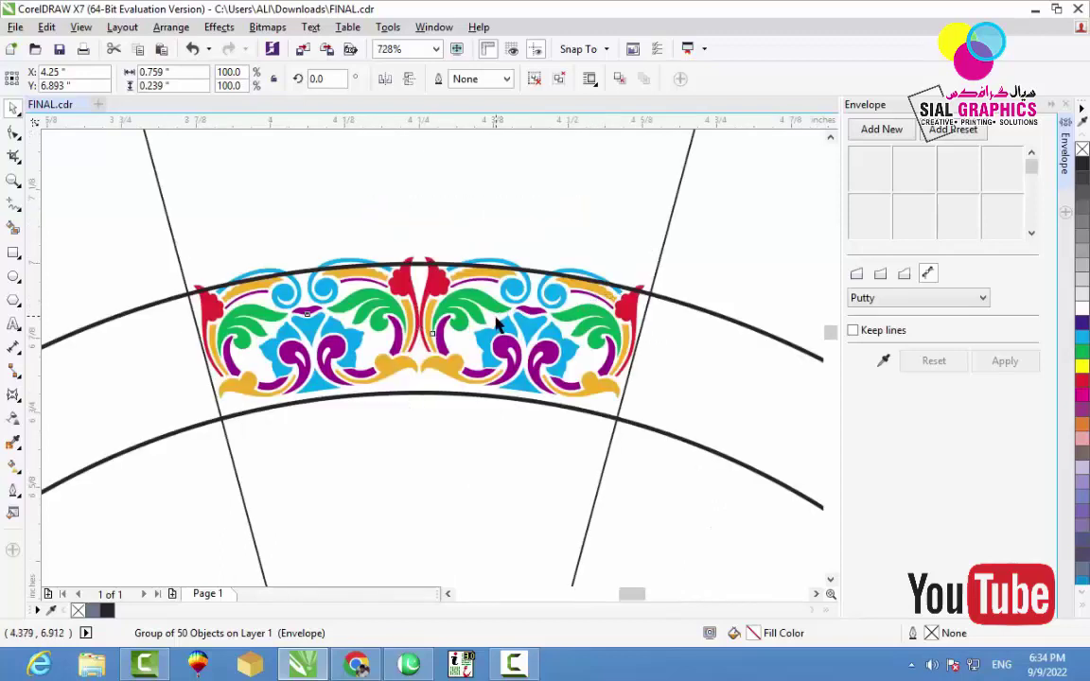
pyautogui.moveTo(498, 322); pyautogui.dragTo(499, 333)
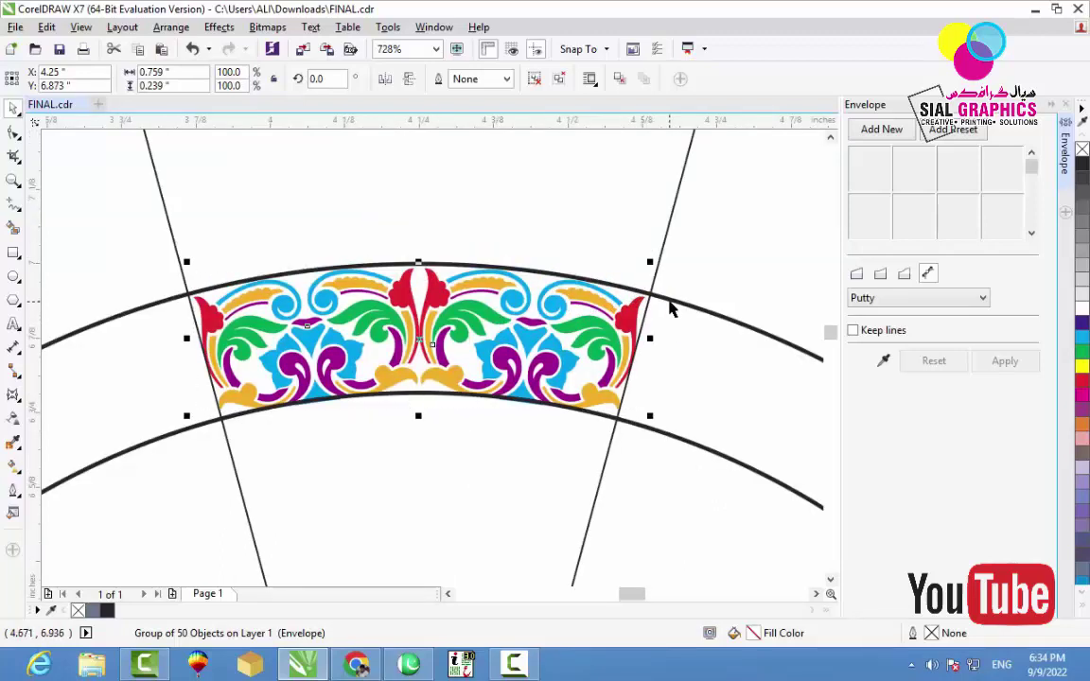
# Align the ornament's top edge with the top of the ring's outer circle
pyautogui.keyDown('shift'); pyautogui.click(669, 306); pyautogui.keyUp('shift')
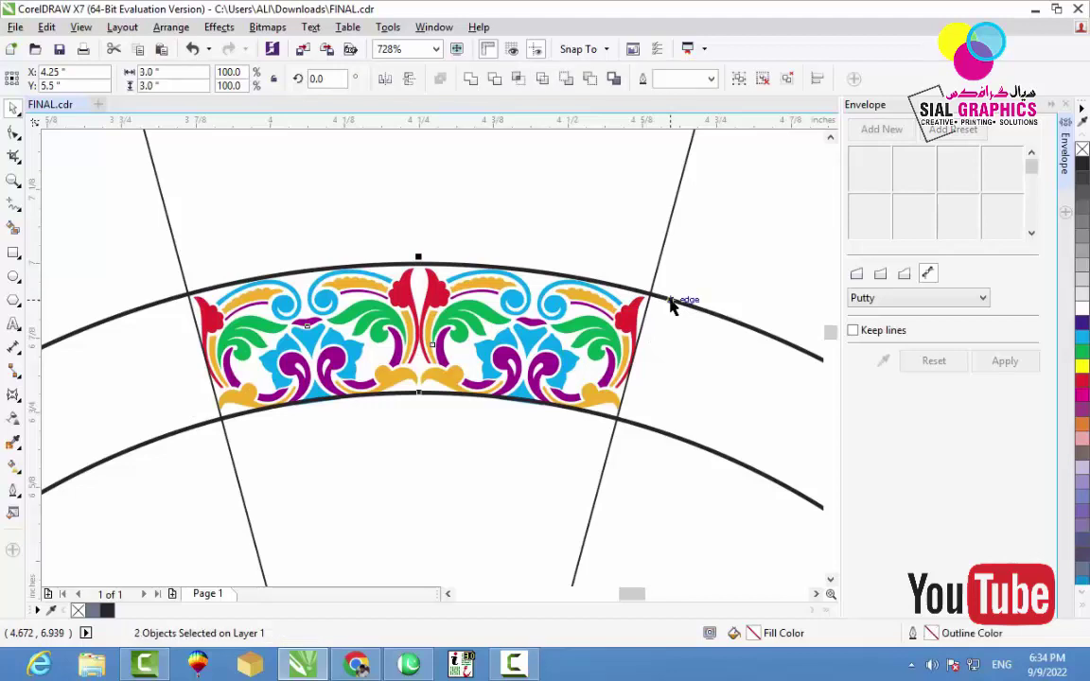
pyautogui.click(529, 224)
pyautogui.scroll(-2, 529, 224)
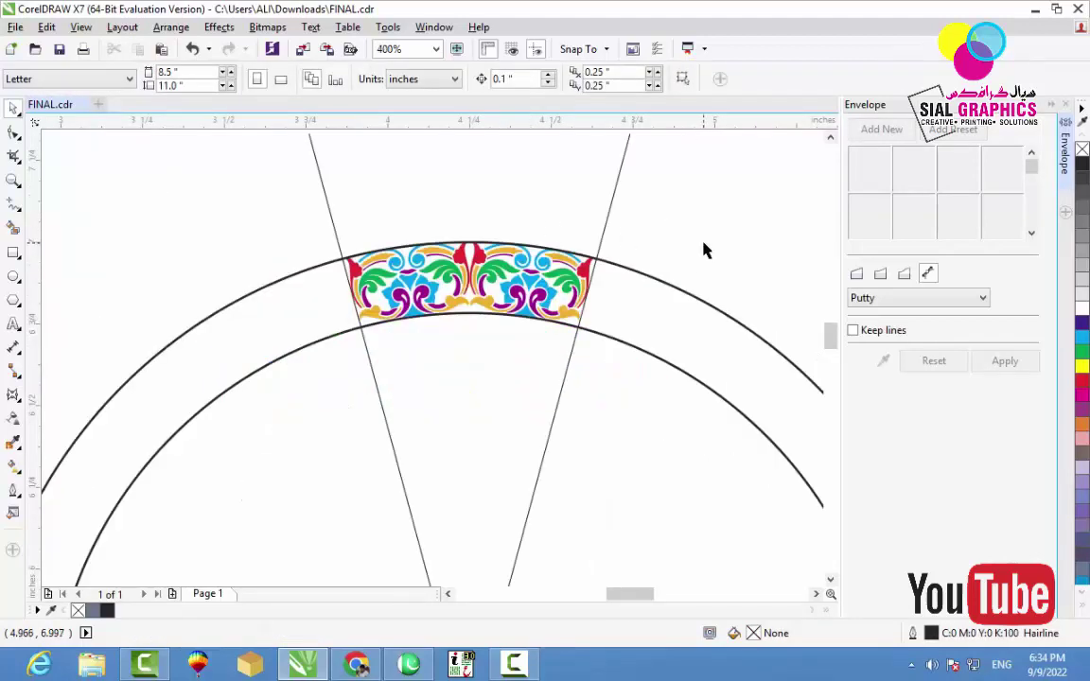
pyautogui.scroll(-2, 705, 250)
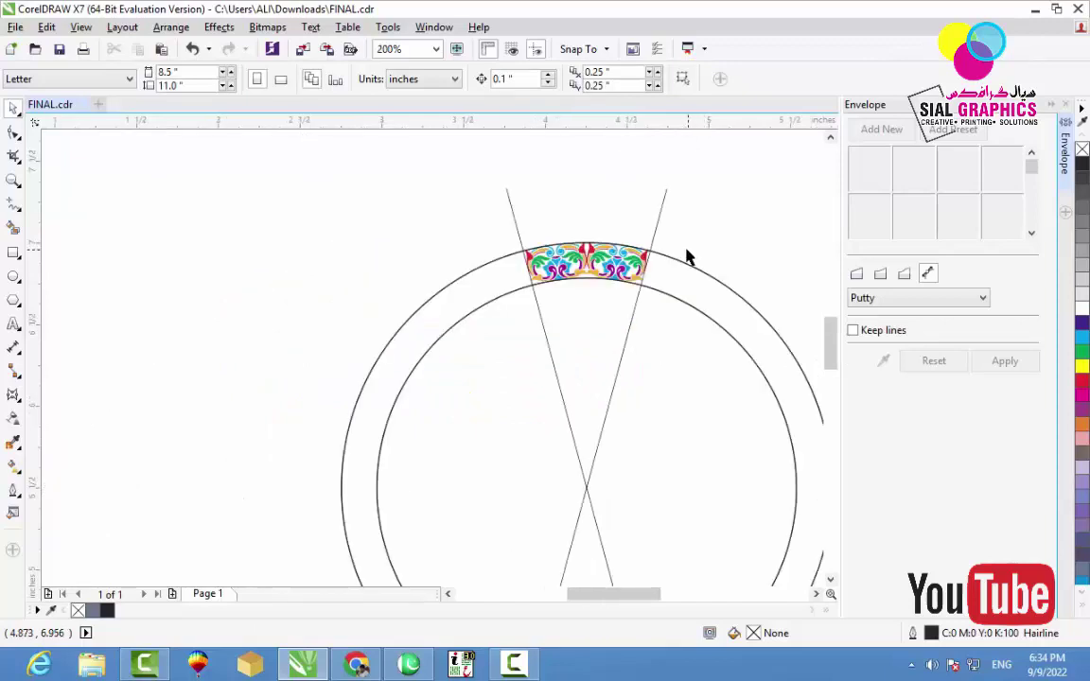
# Move the ornament's centre of rotation to the ring's centre, where the two slanted lines cross
pyautogui.press('z')
pyautogui.moveTo(435, 214); pyautogui.dragTo(697, 522)
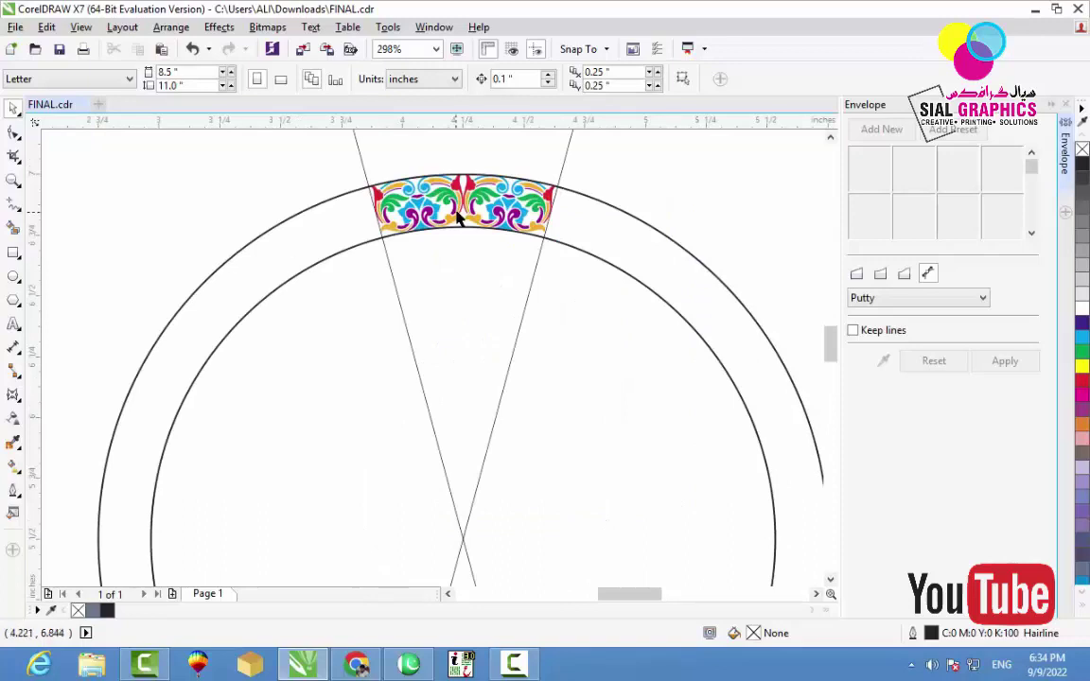
pyautogui.click(411, 196)
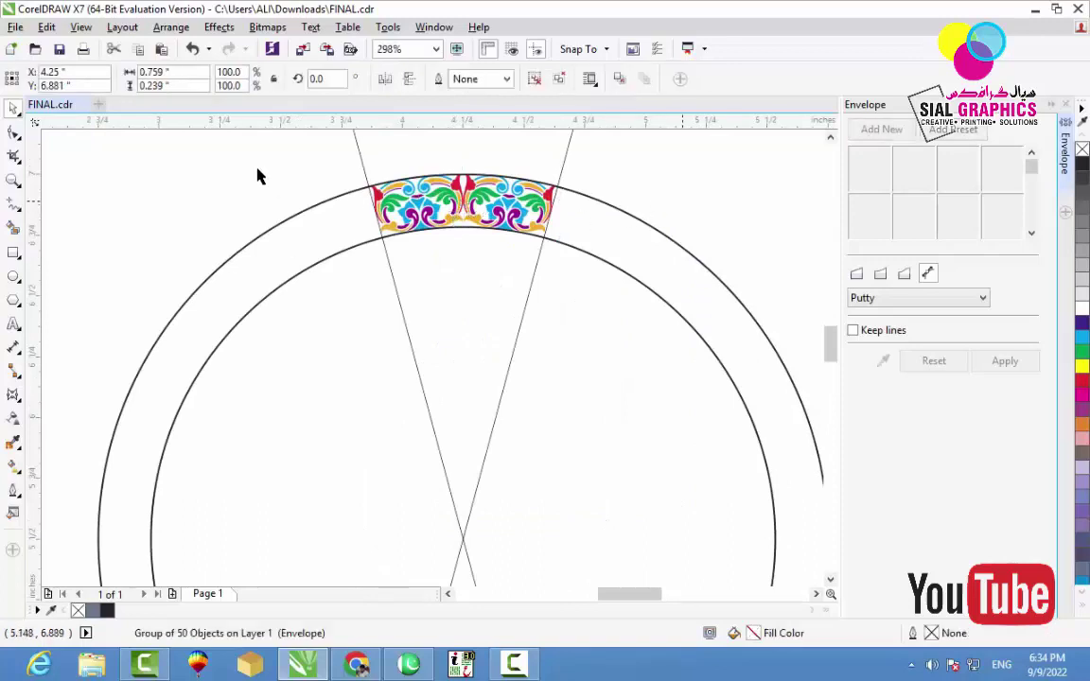
pyautogui.moveTo(272, 169); pyautogui.dragTo(630, 272)
pyautogui.click(482, 224)
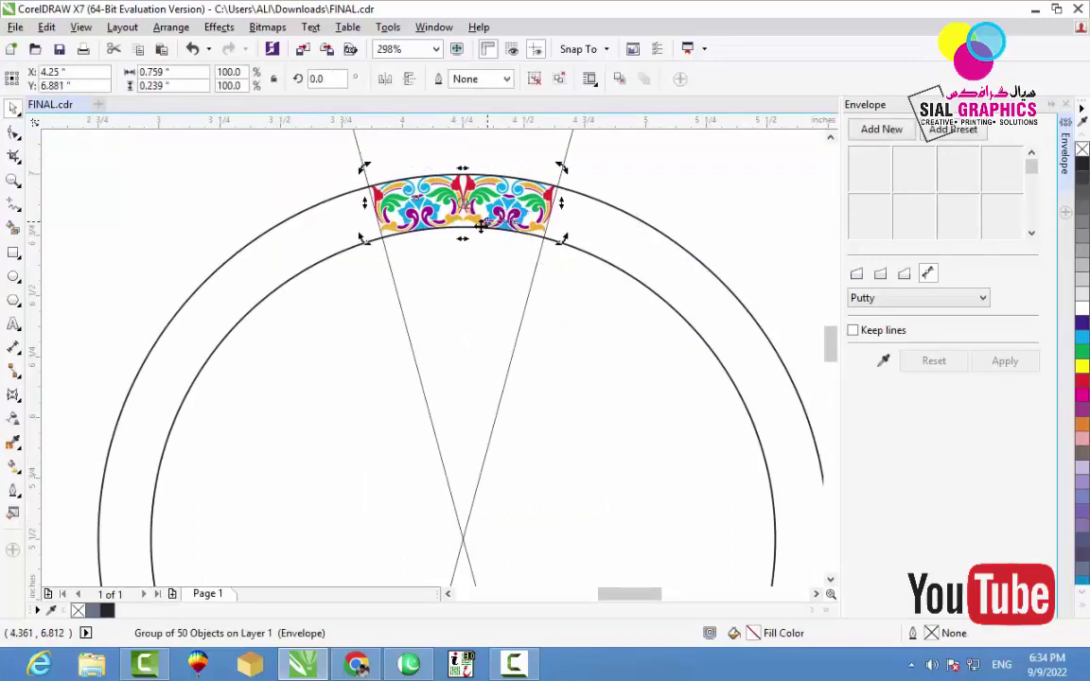
pyautogui.moveTo(462, 204); pyautogui.dragTo(463, 534)
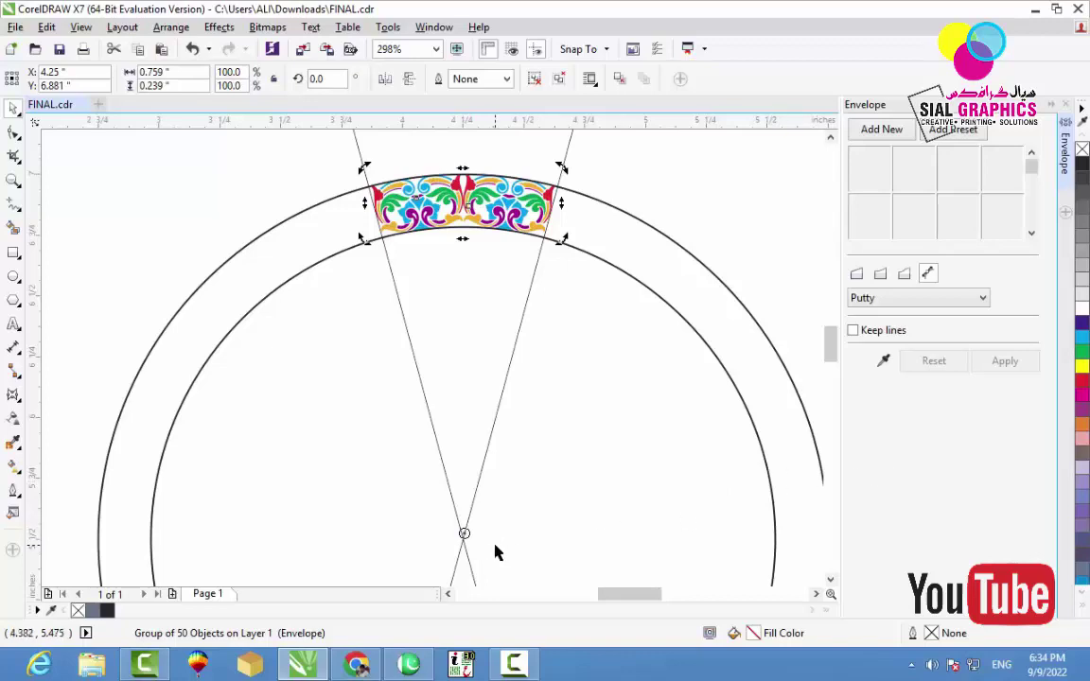
pyautogui.press('z')
pyautogui.moveTo(419, 506); pyautogui.dragTo(499, 566)
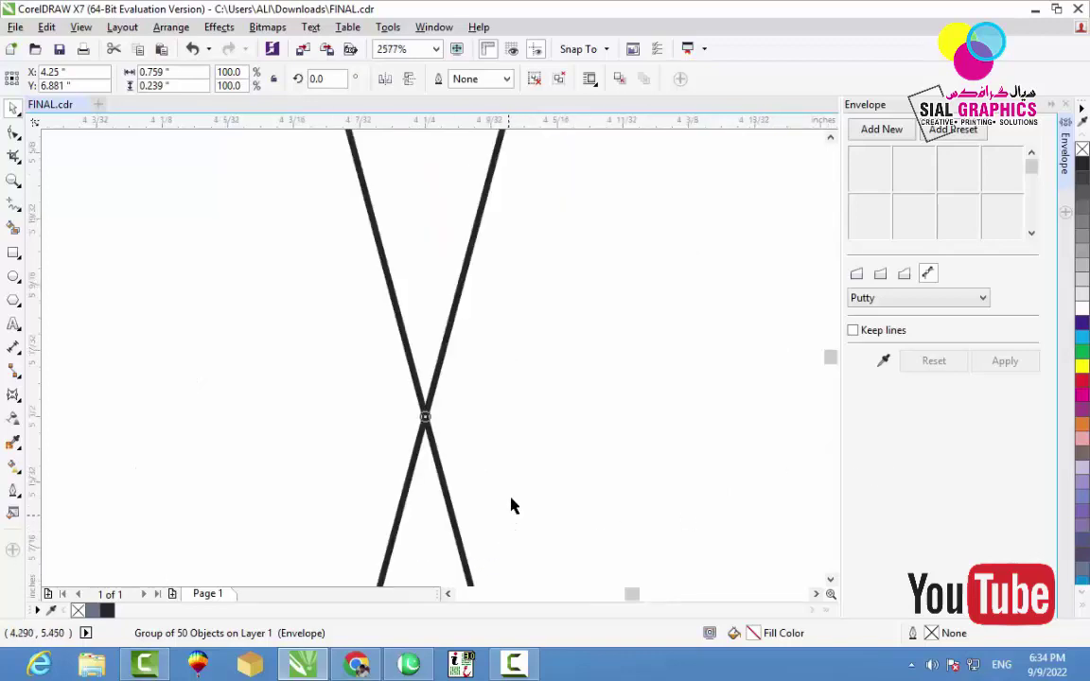
pyautogui.scroll(-2, 443, 435)
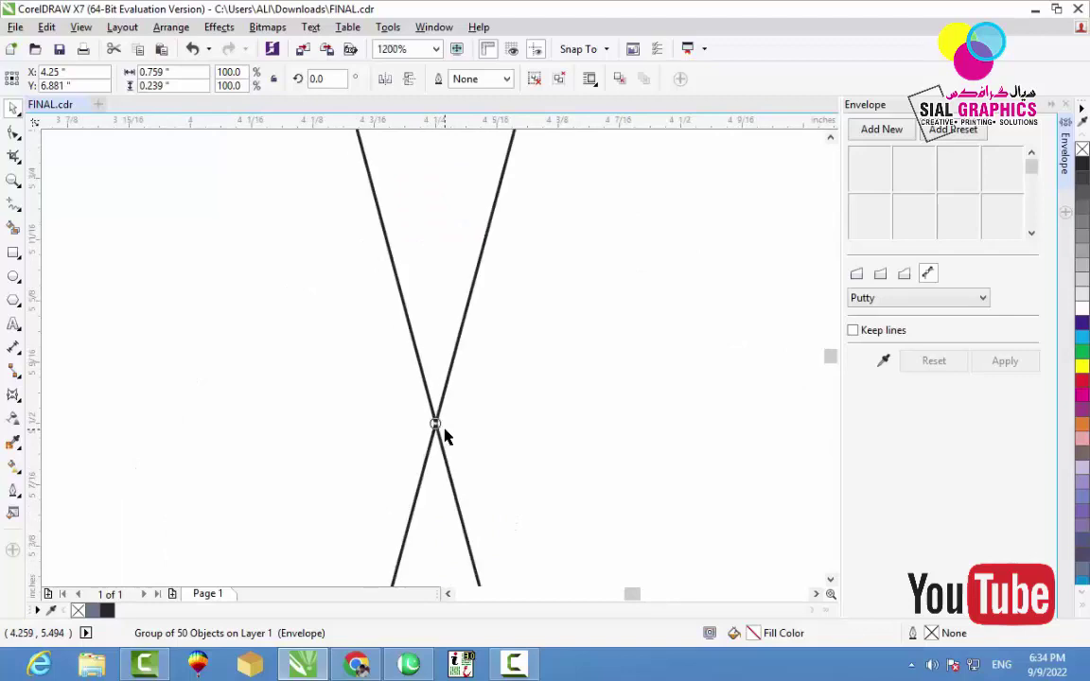
pyautogui.scroll(-2, 446, 435)
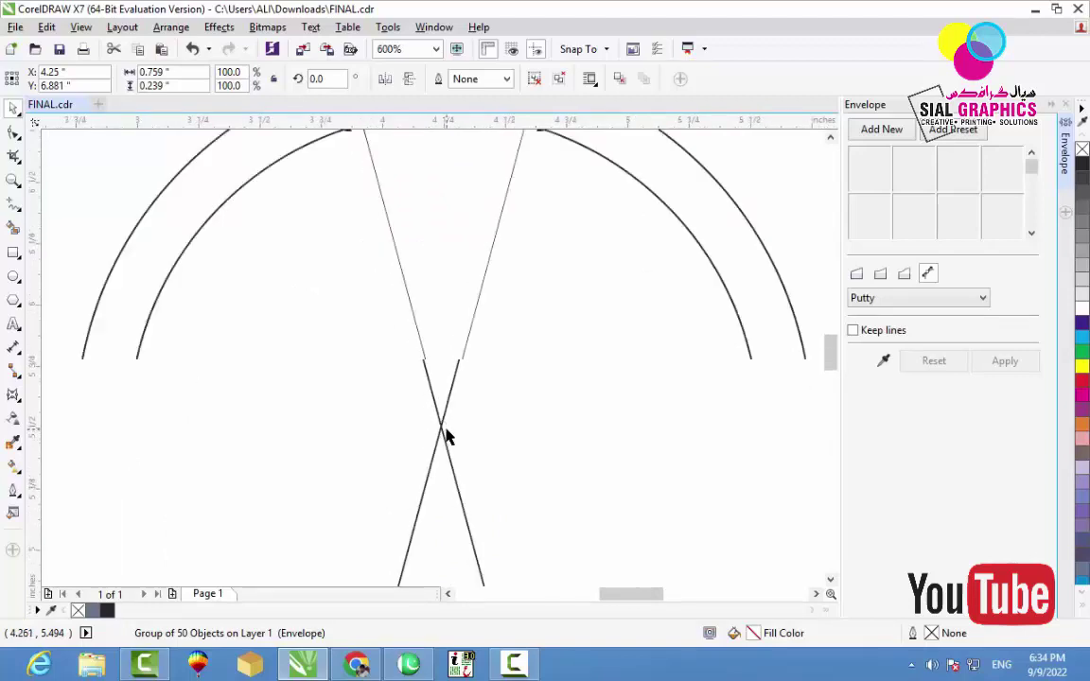
# Dismiss the browser notifications and close the Envelope docker
pyautogui.click(830, 137)
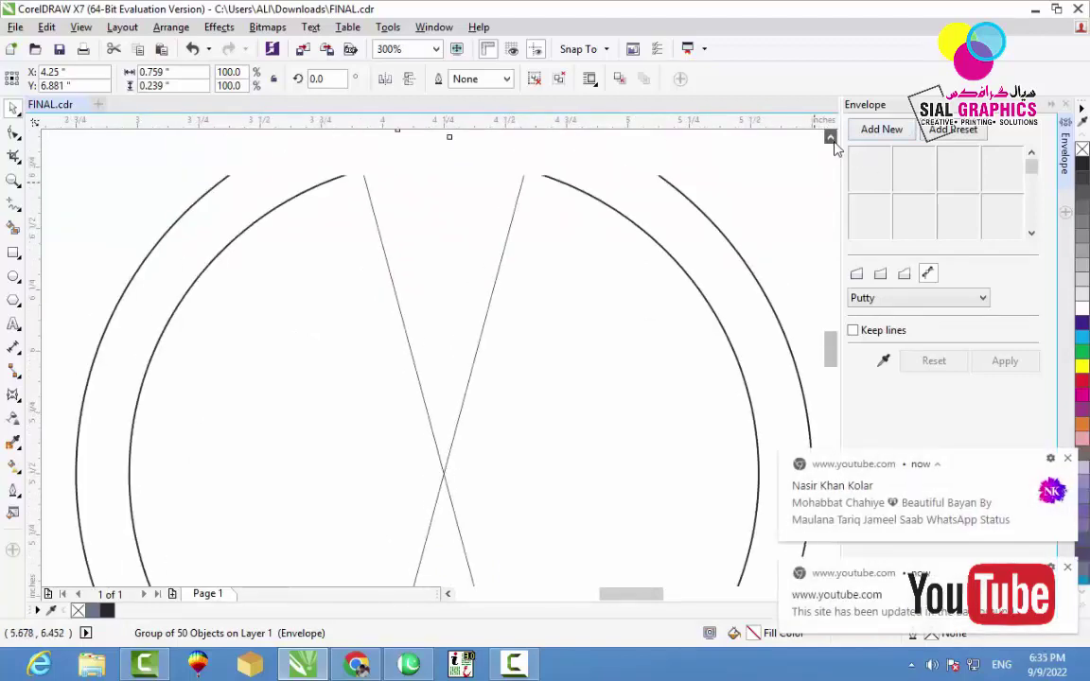
pyautogui.click(1067, 569)
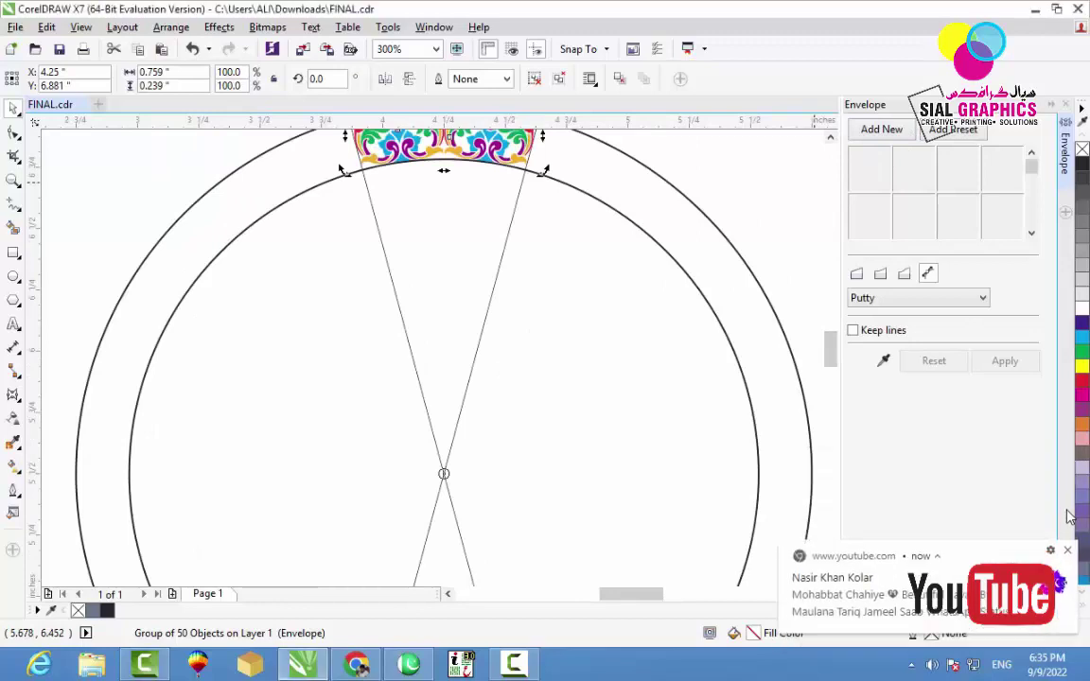
pyautogui.click(1067, 551)
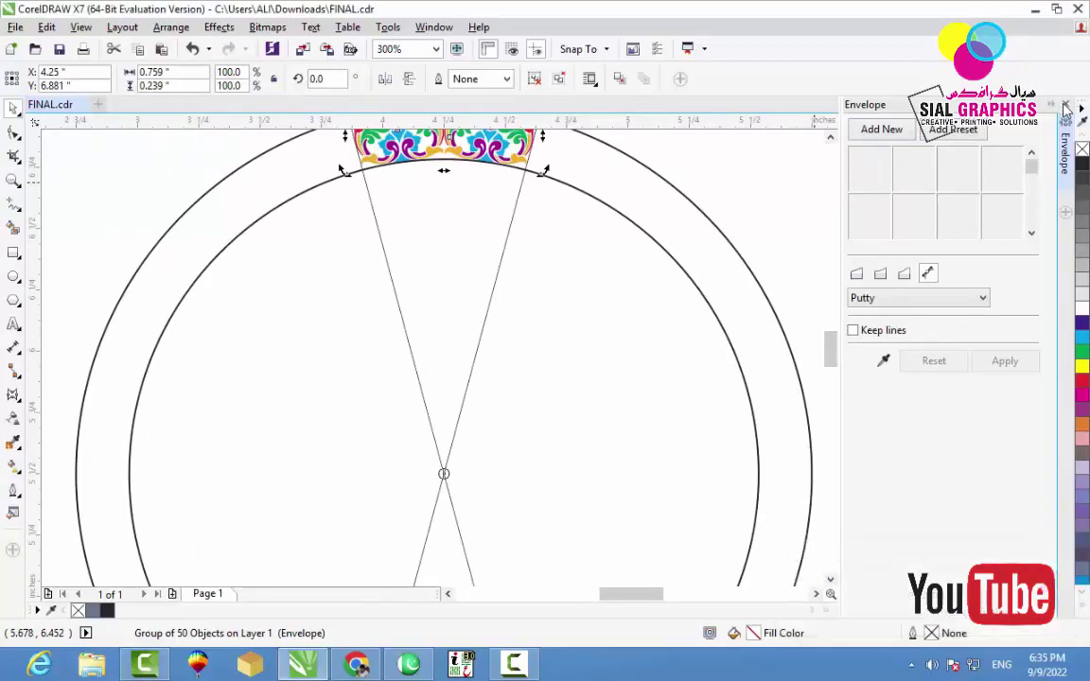
pyautogui.click(1064, 105)
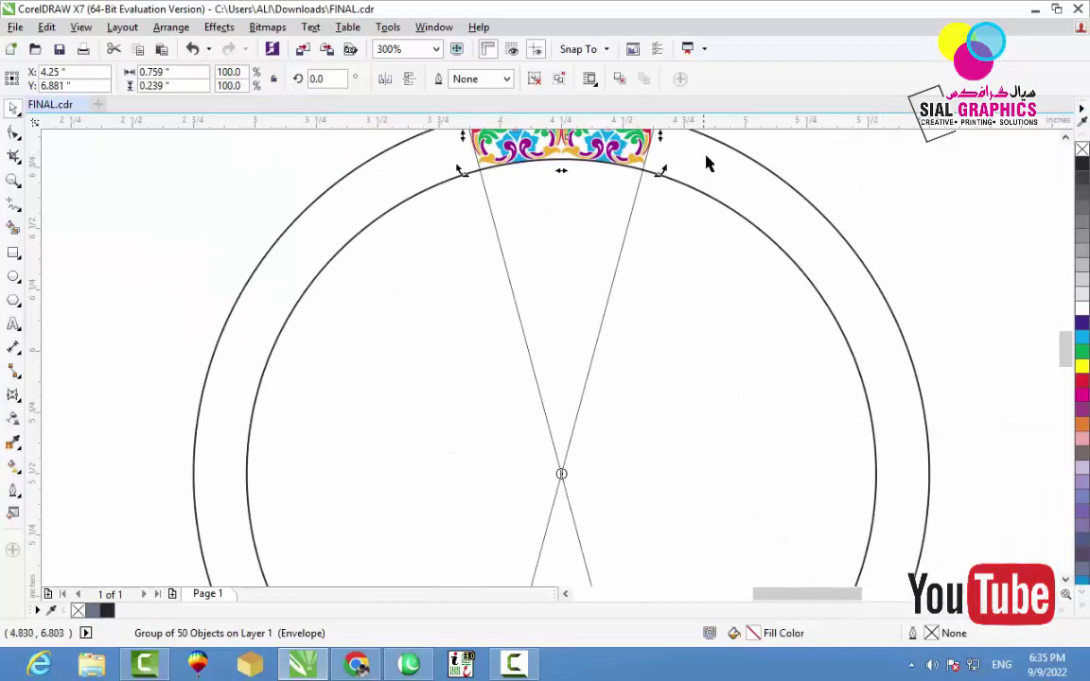
# Create a copy of the ornament rotated to 330 degrees about the ring's centre, adjoining the original
pyautogui.click(1064, 140)
pyautogui.click(588, 159)
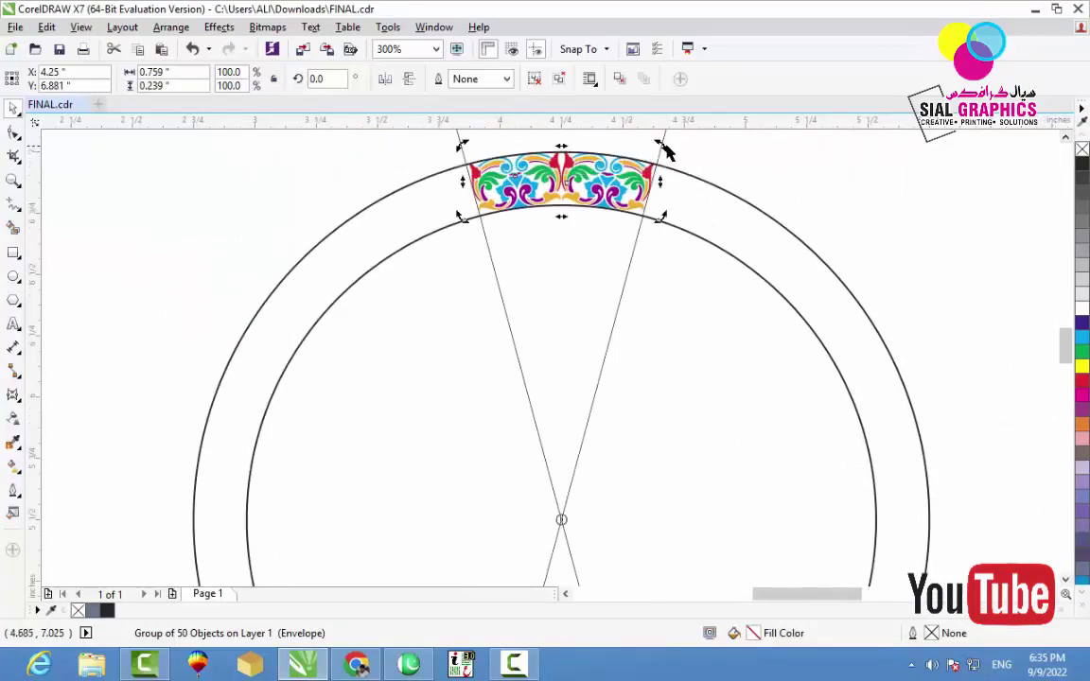
pyautogui.moveTo(661, 144); pyautogui.dragTo(802, 270)
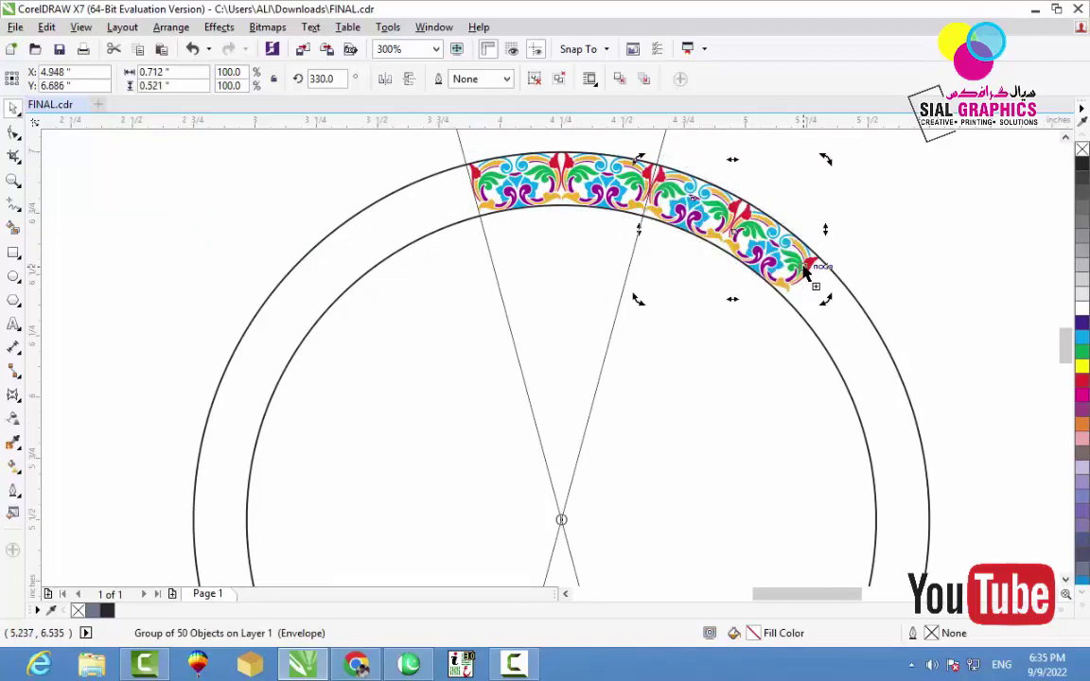
# Repeat the rotated duplication around the ring until ornament copies fill the whole band
pyautogui.hotkey('ctrl', 'r')
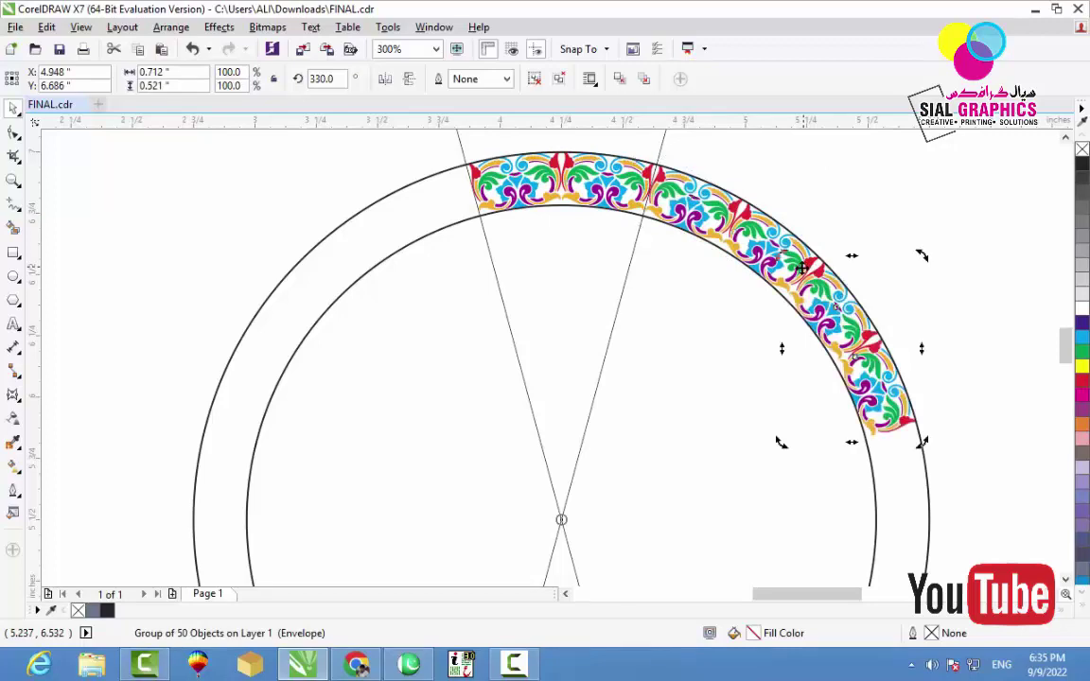
pyautogui.hotkey('ctrl', 'r')
pyautogui.hotkey('ctrl', 'r')
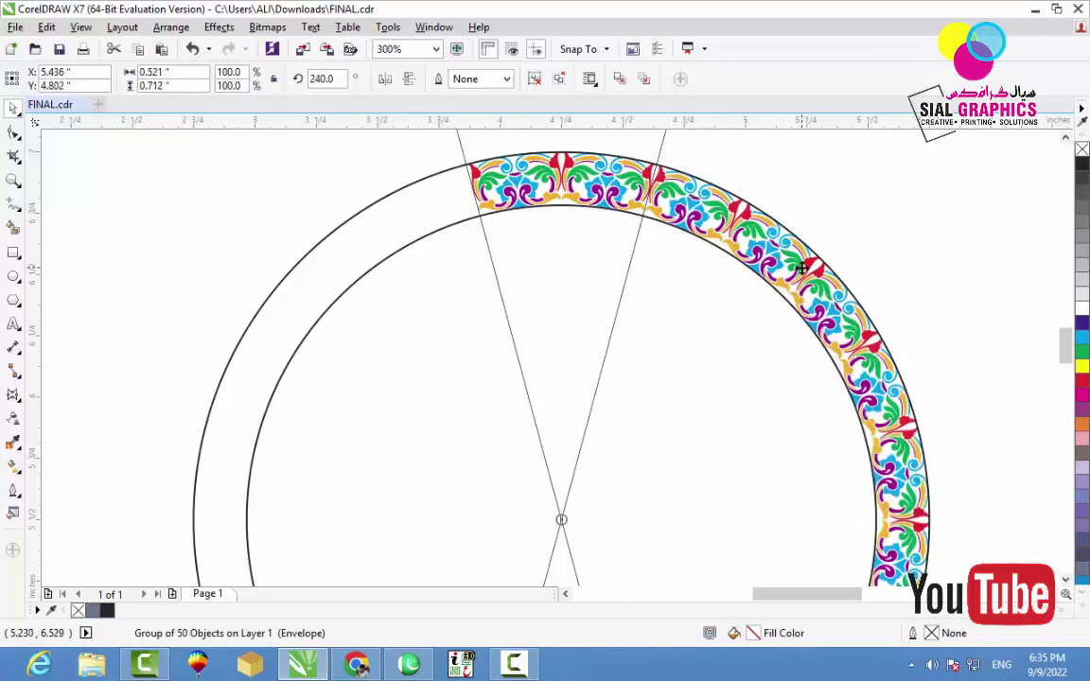
pyautogui.hotkey('ctrl', 'r')
pyautogui.hotkey('ctrl', 'r')
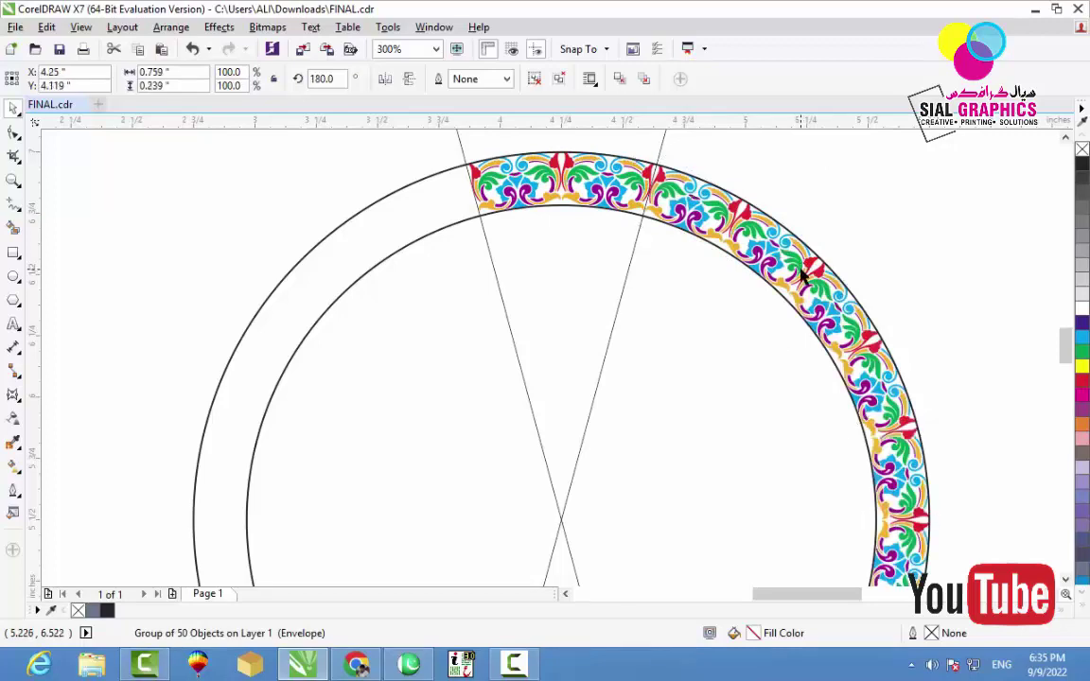
pyautogui.hotkey('ctrl', 'r')
pyautogui.hotkey('ctrl', 'r')
pyautogui.hotkey('ctrl', 'r')
pyautogui.hotkey('ctrl', 'r')
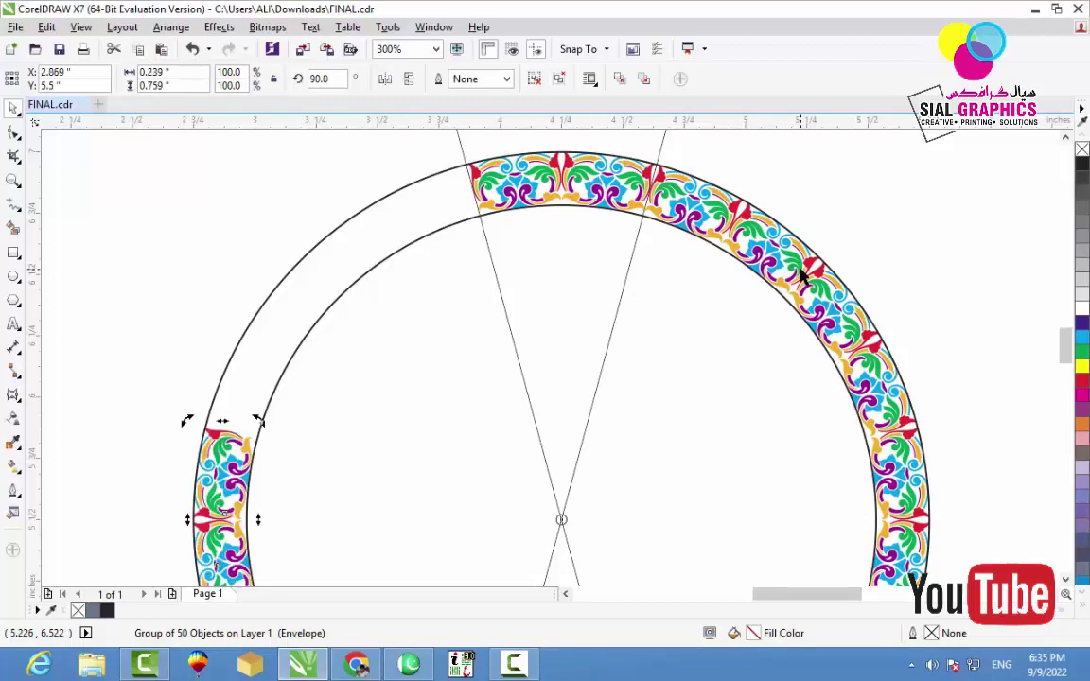
pyautogui.hotkey('ctrl', 'r')
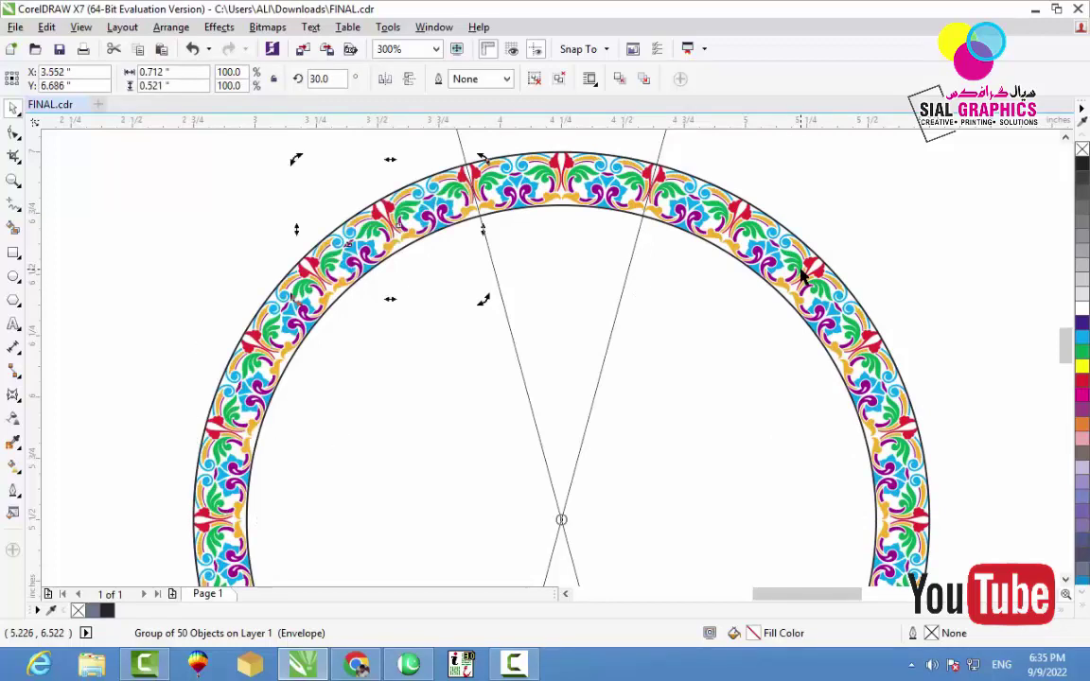
# Delete the two slanted construction lines that cross at the ring's centre
pyautogui.click(915, 189)
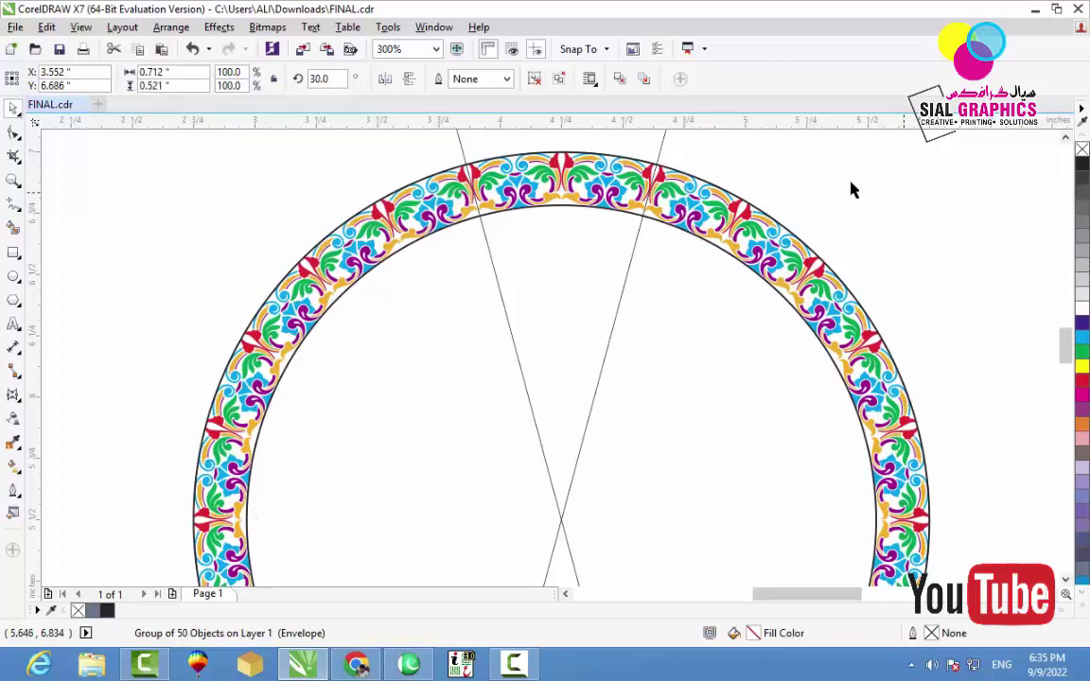
pyautogui.click(660, 151)
pyautogui.press('Delete')
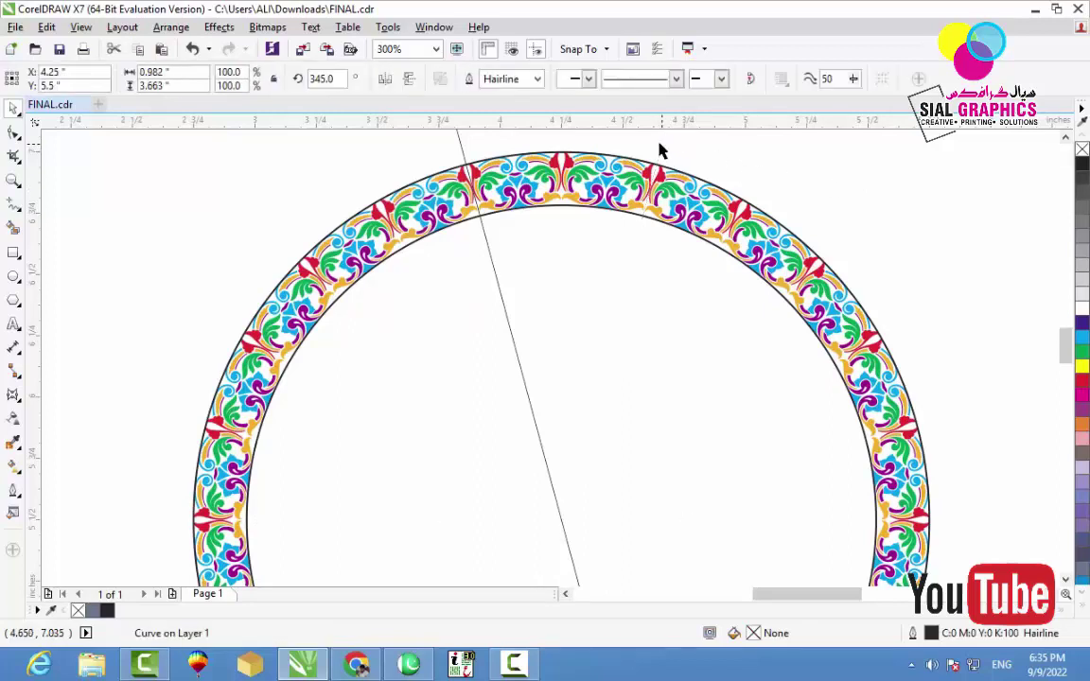
pyautogui.click(460, 144)
pyautogui.press('Delete')
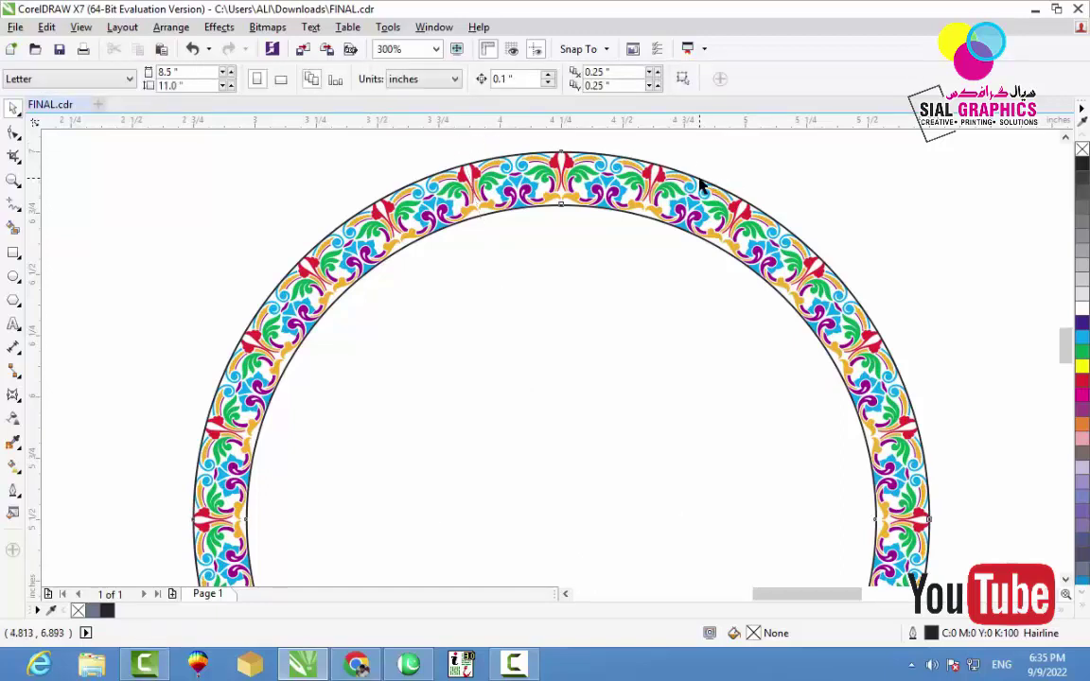
pyautogui.click(701, 185)
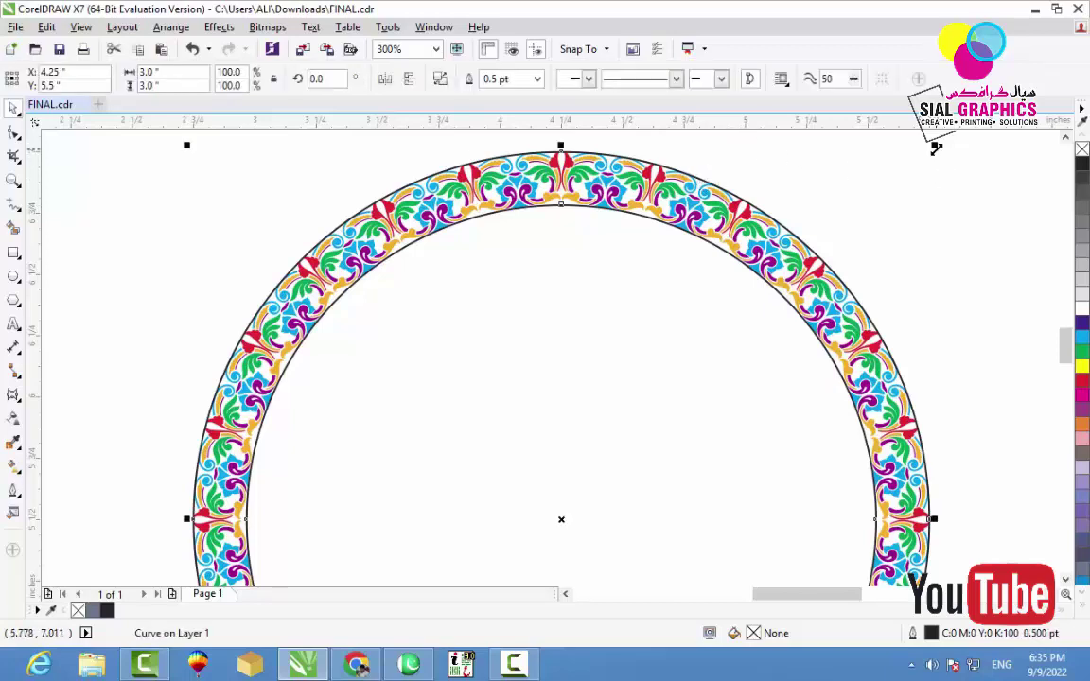
pyautogui.moveTo(935, 149); pyautogui.dragTo(940, 144)
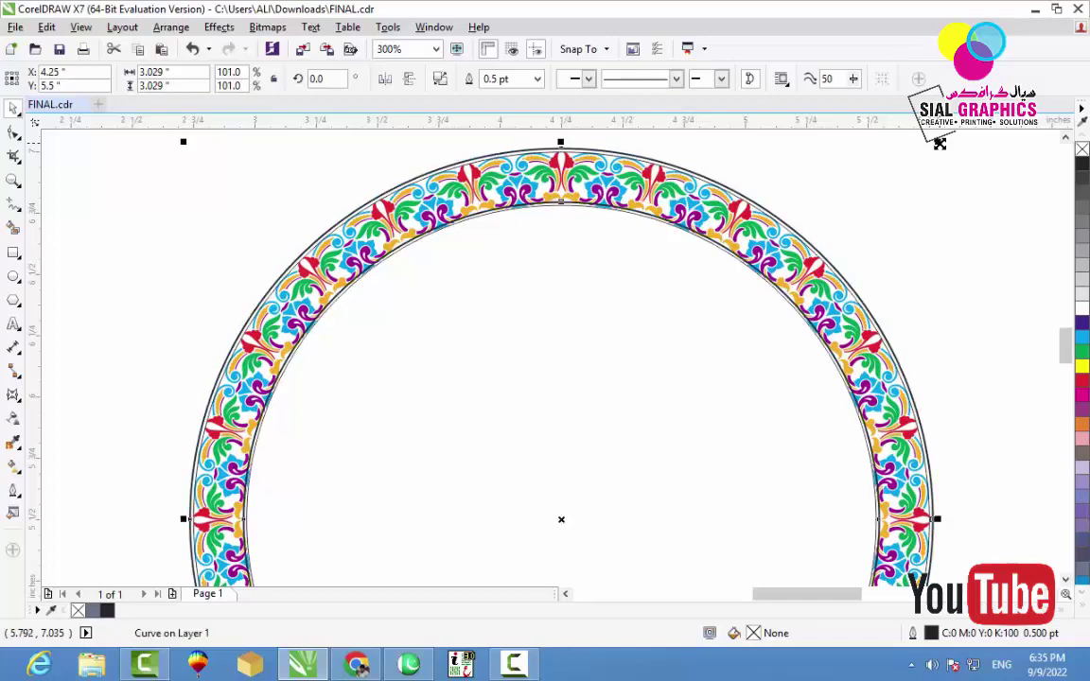
pyautogui.press('Escape')
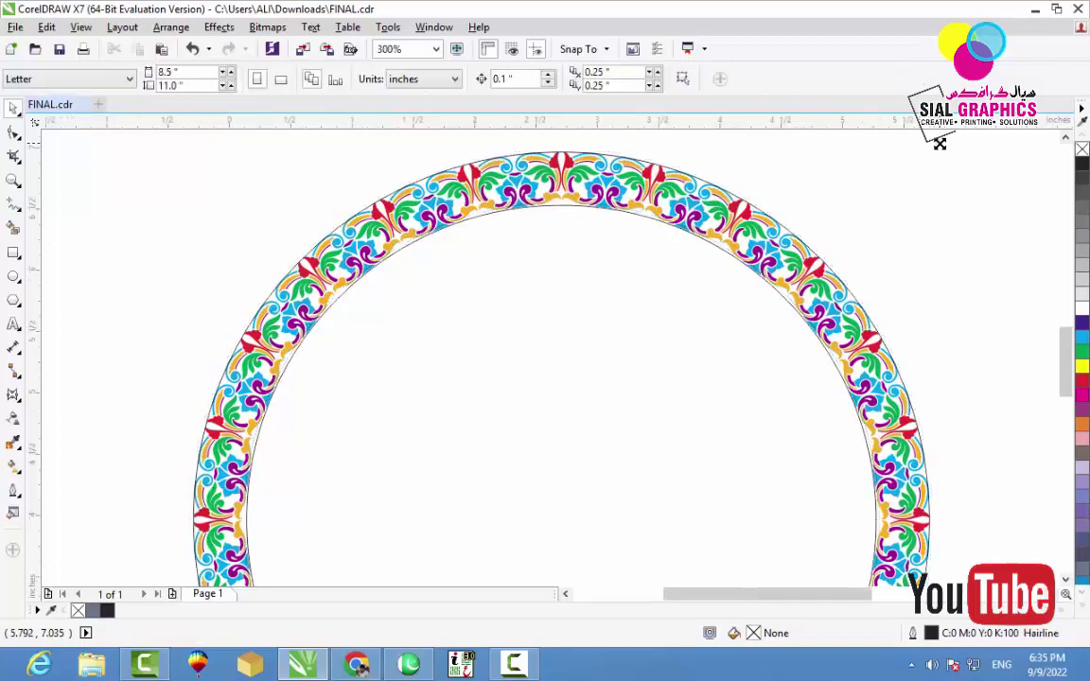
# Delete the leftover empty ring-segment shape beside the finished ornament ring
pyautogui.scroll(-2, 939, 147)
pyautogui.moveTo(519, 149); pyautogui.dragTo(951, 557)
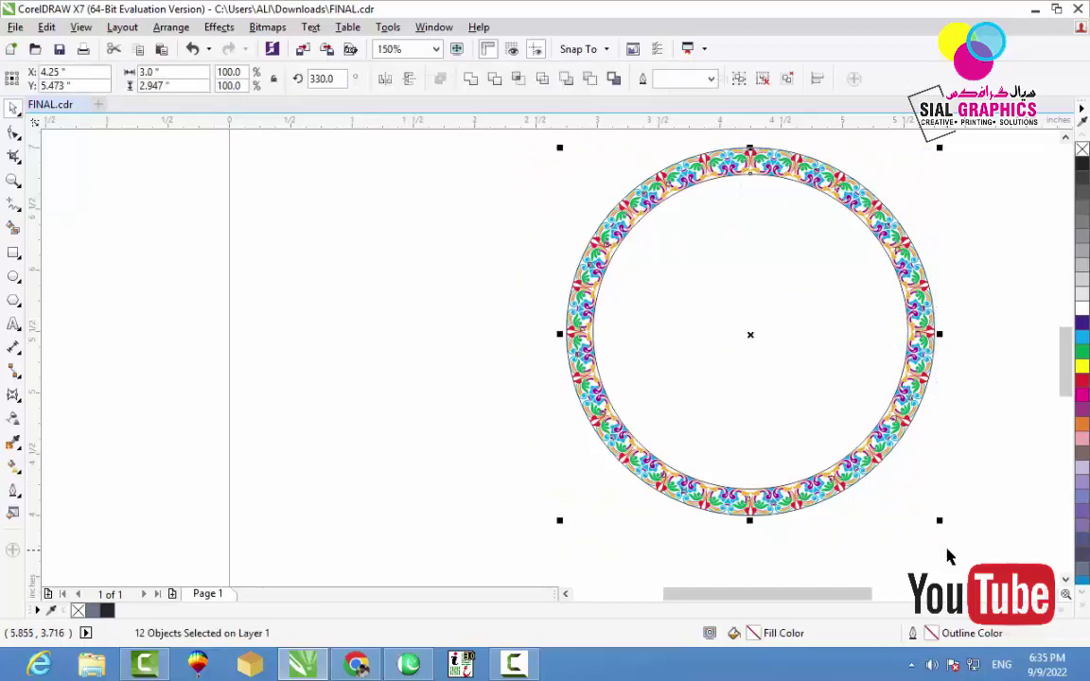
pyautogui.scroll(-2, 950, 557)
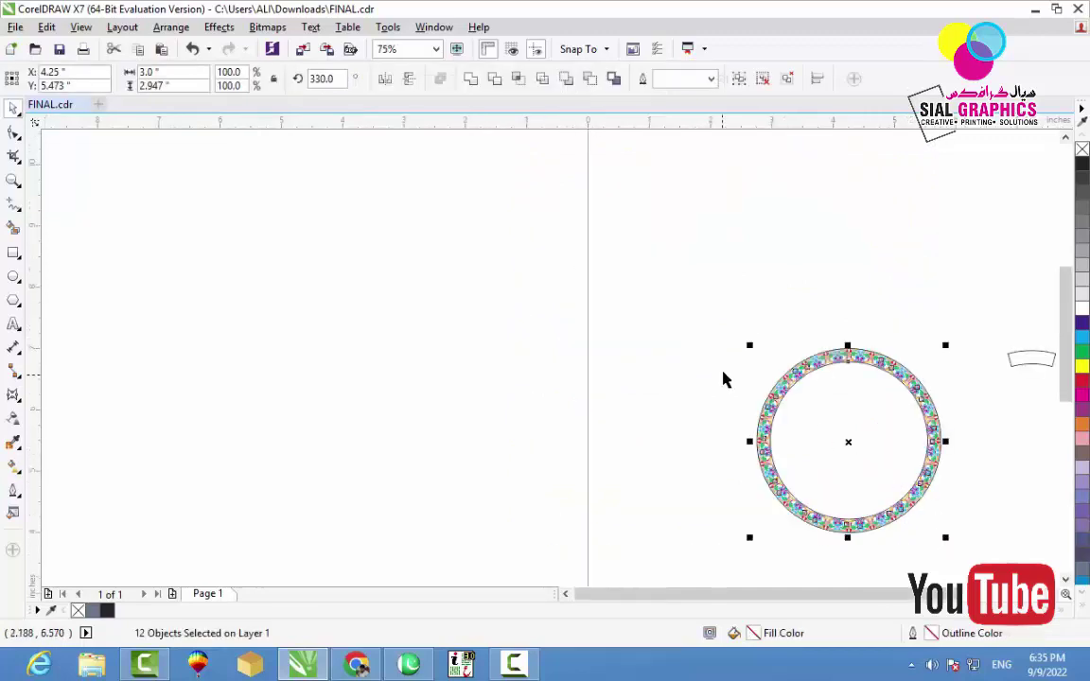
pyautogui.moveTo(732, 335)
pyautogui.mouseDown()
pyautogui.moveTo(852, 477)
pyautogui.moveTo(960, 550)
pyautogui.mouseUp()
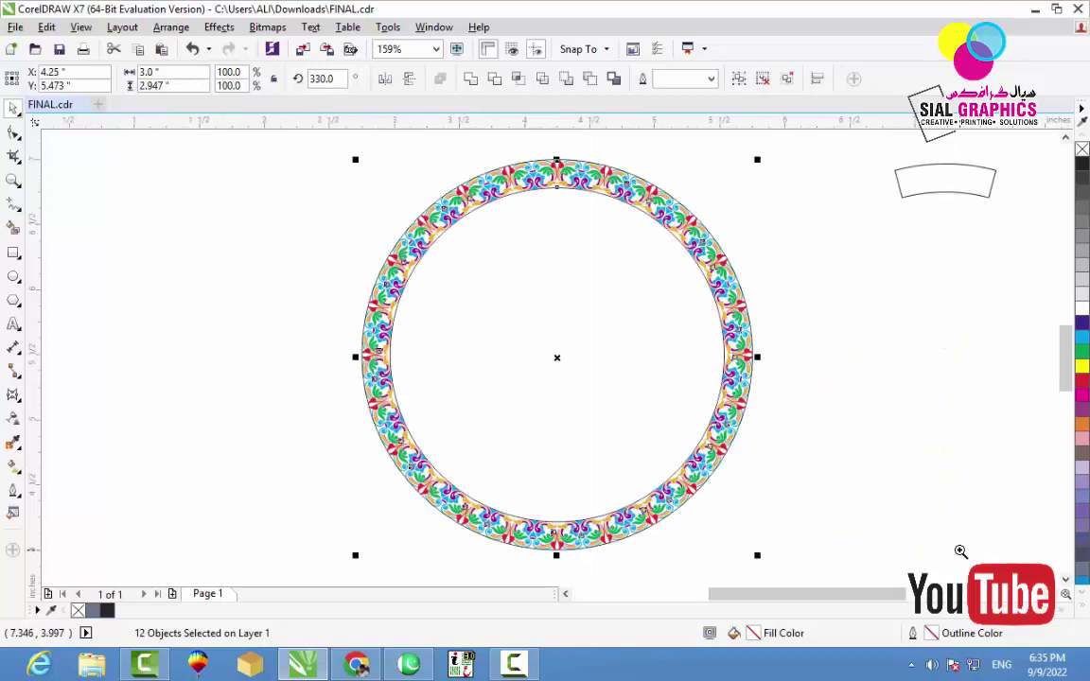
pyautogui.scroll(1, 960, 550)
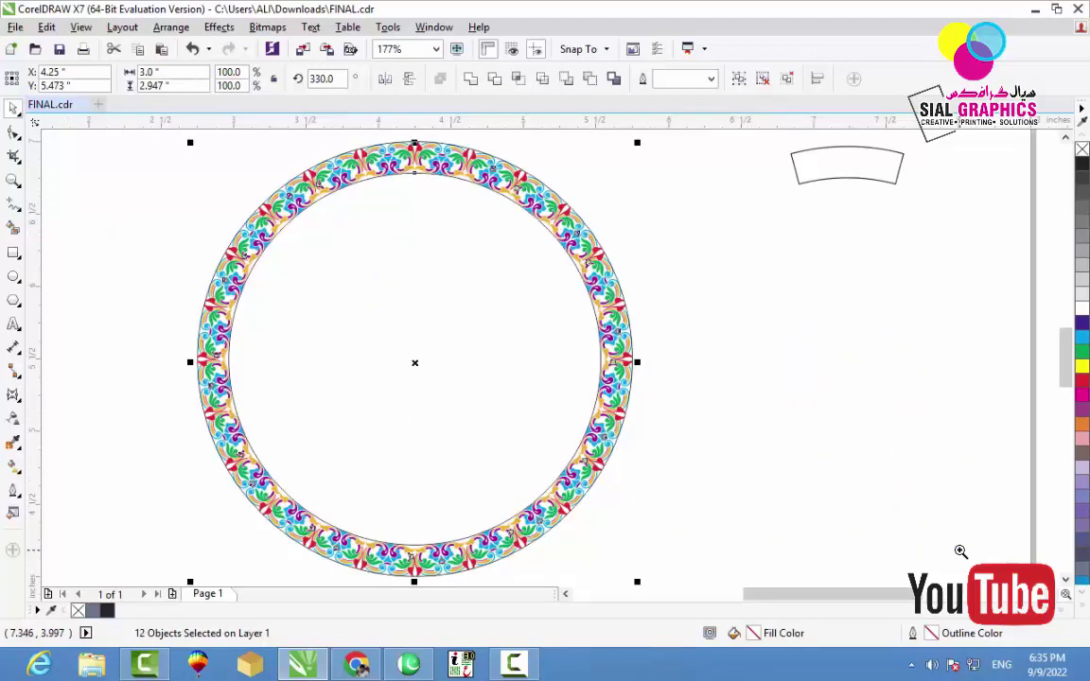
pyautogui.click(858, 366)
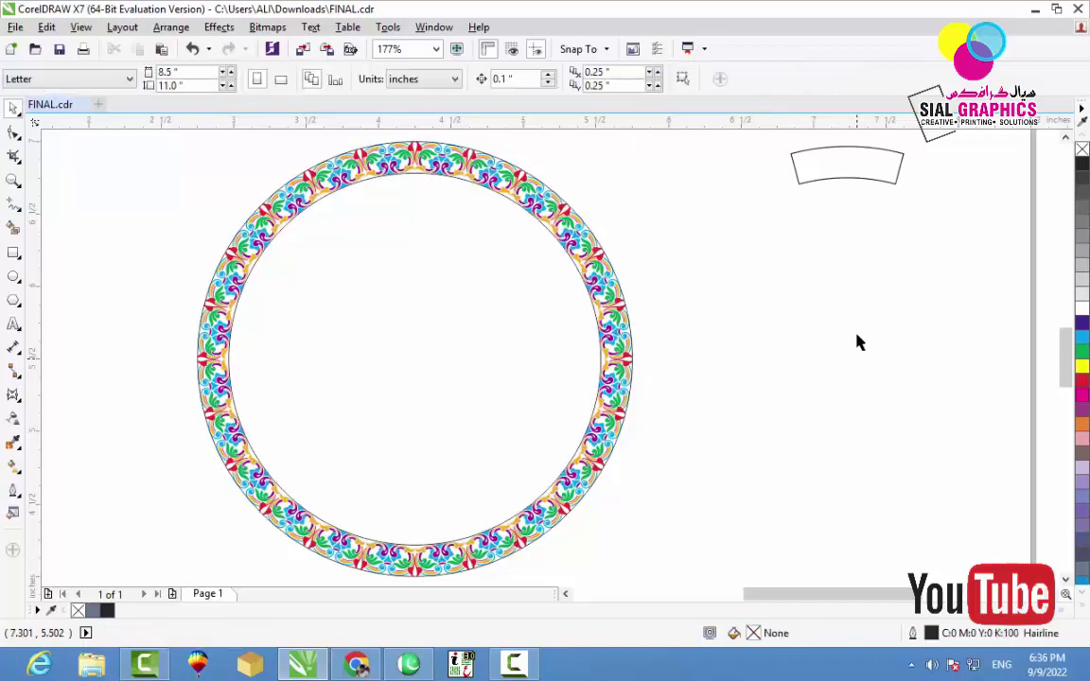
pyautogui.click(834, 182)
pyautogui.press('Delete')
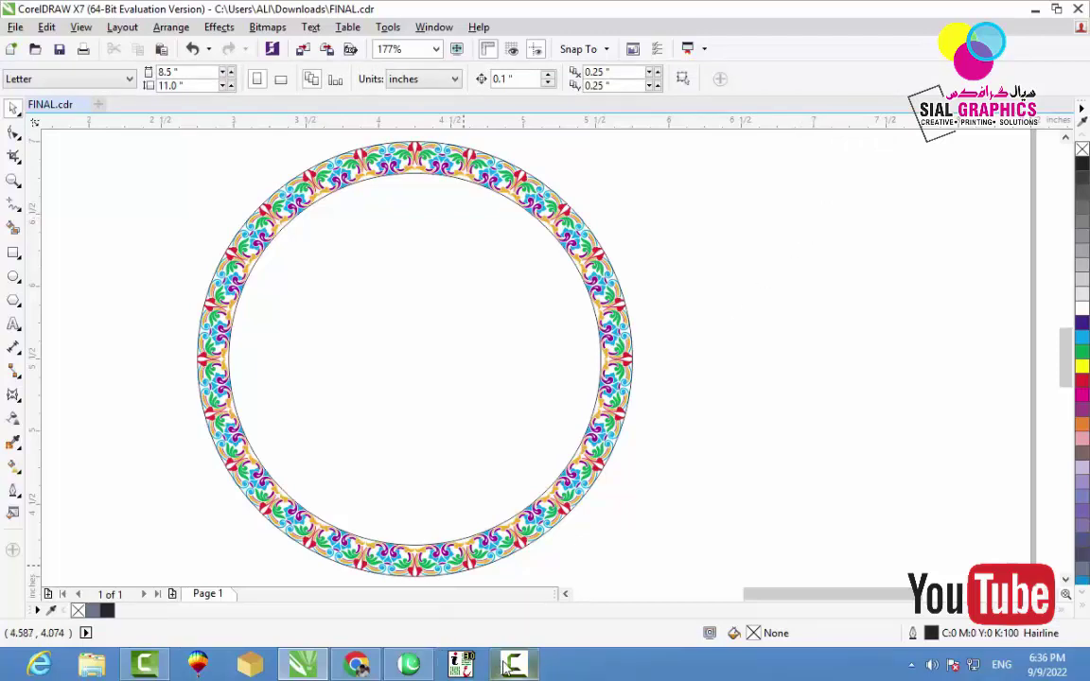
pyautogui.moveTo(511, 668)
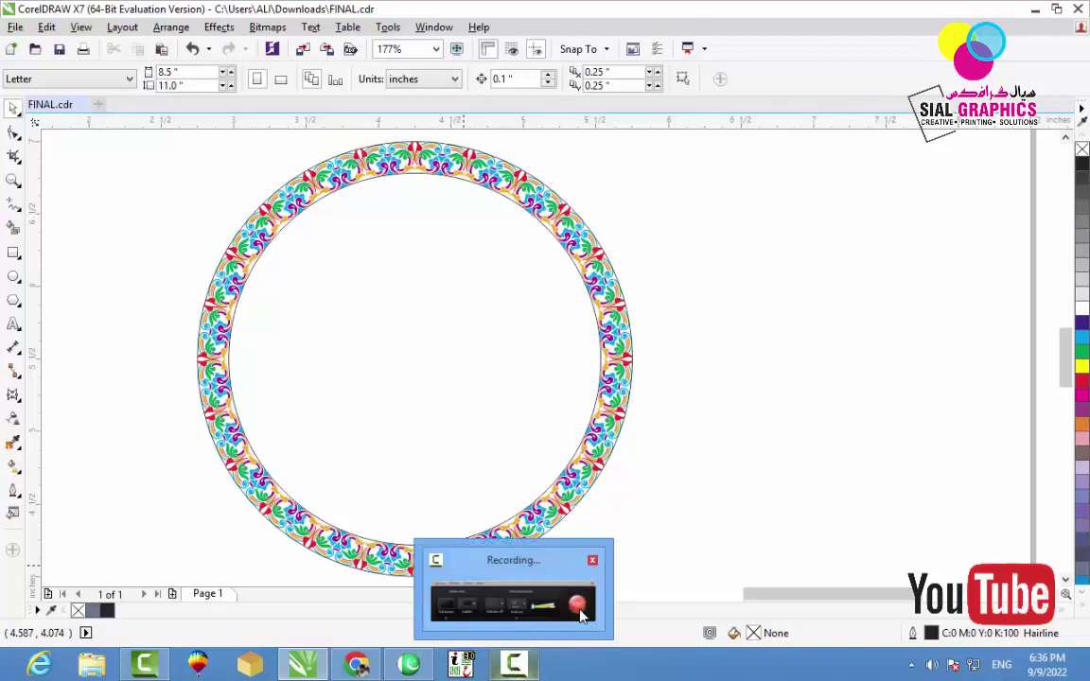
pyautogui.click(514, 668)
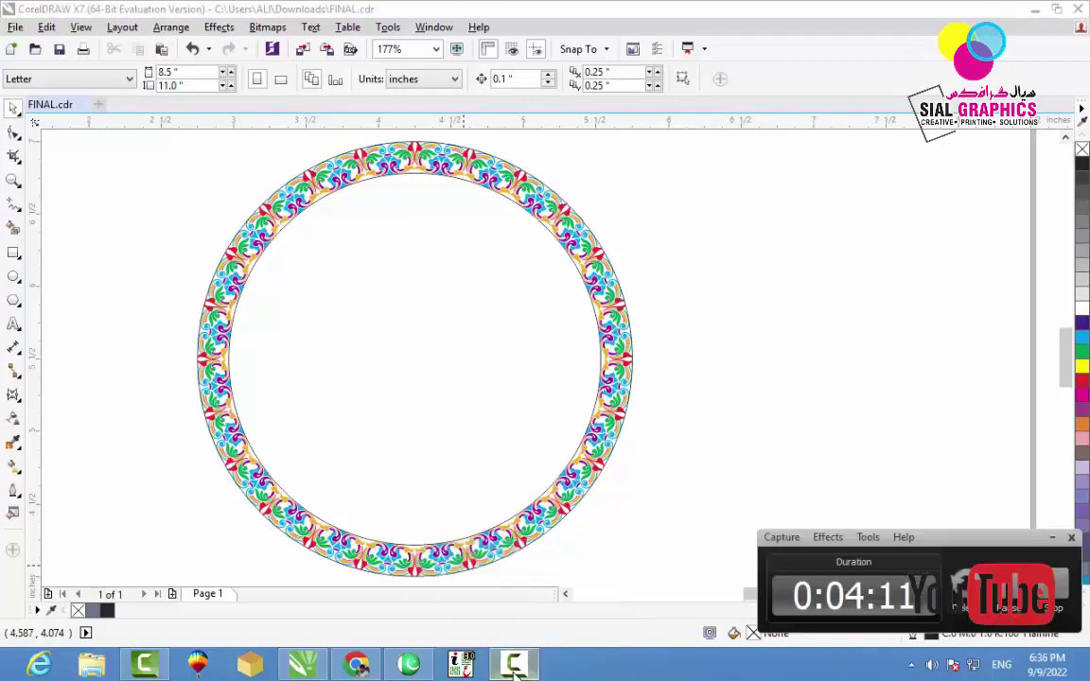